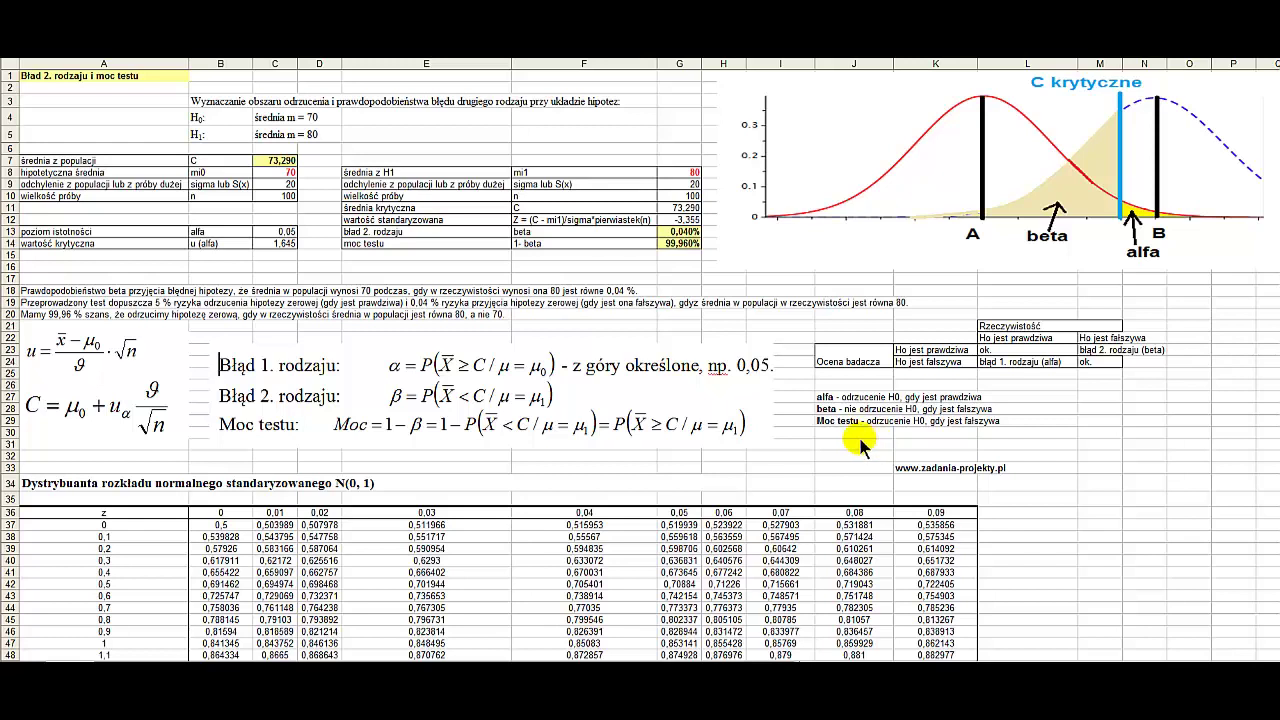
left_click(828, 362)
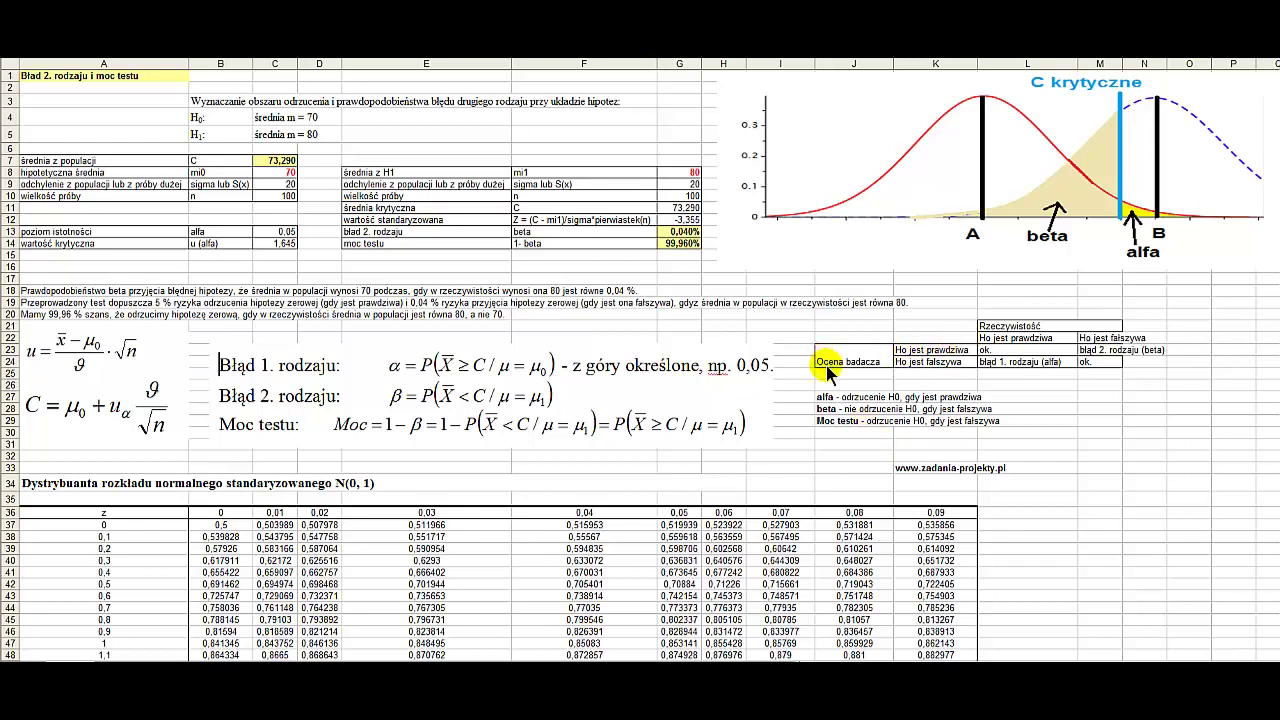
left_click(846, 357)
left_click(846, 358)
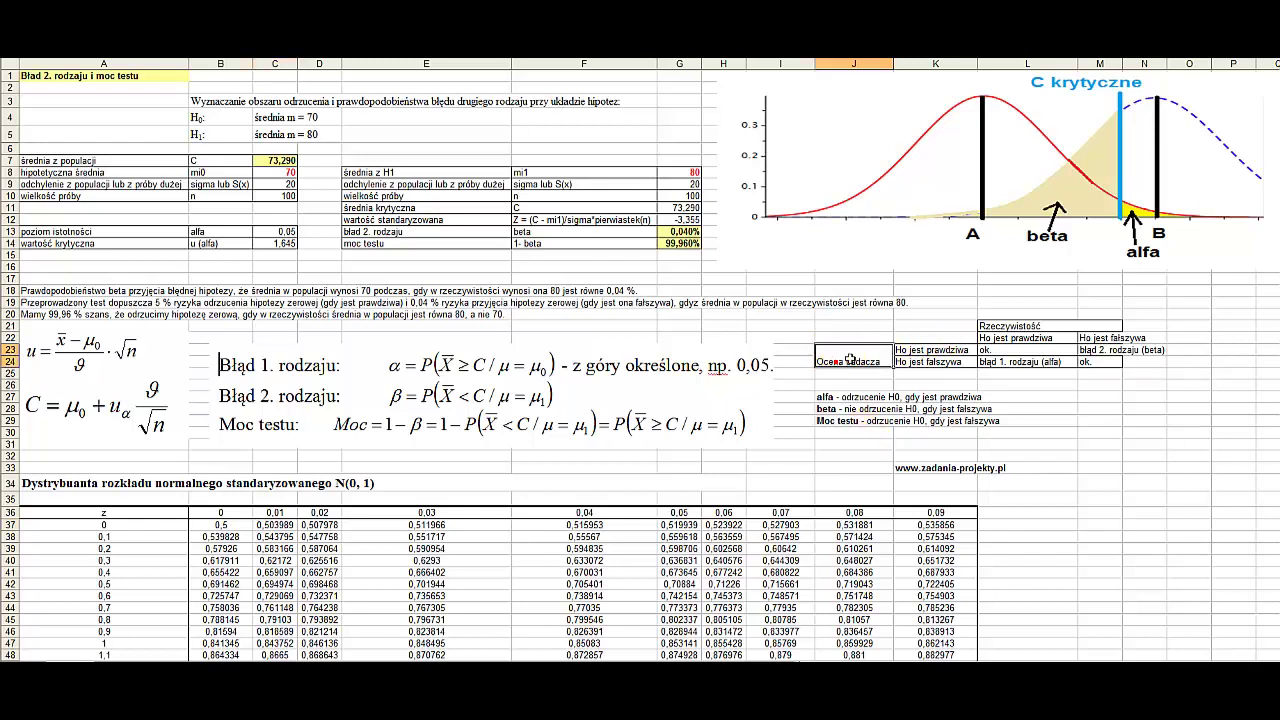
left_click(1005, 323)
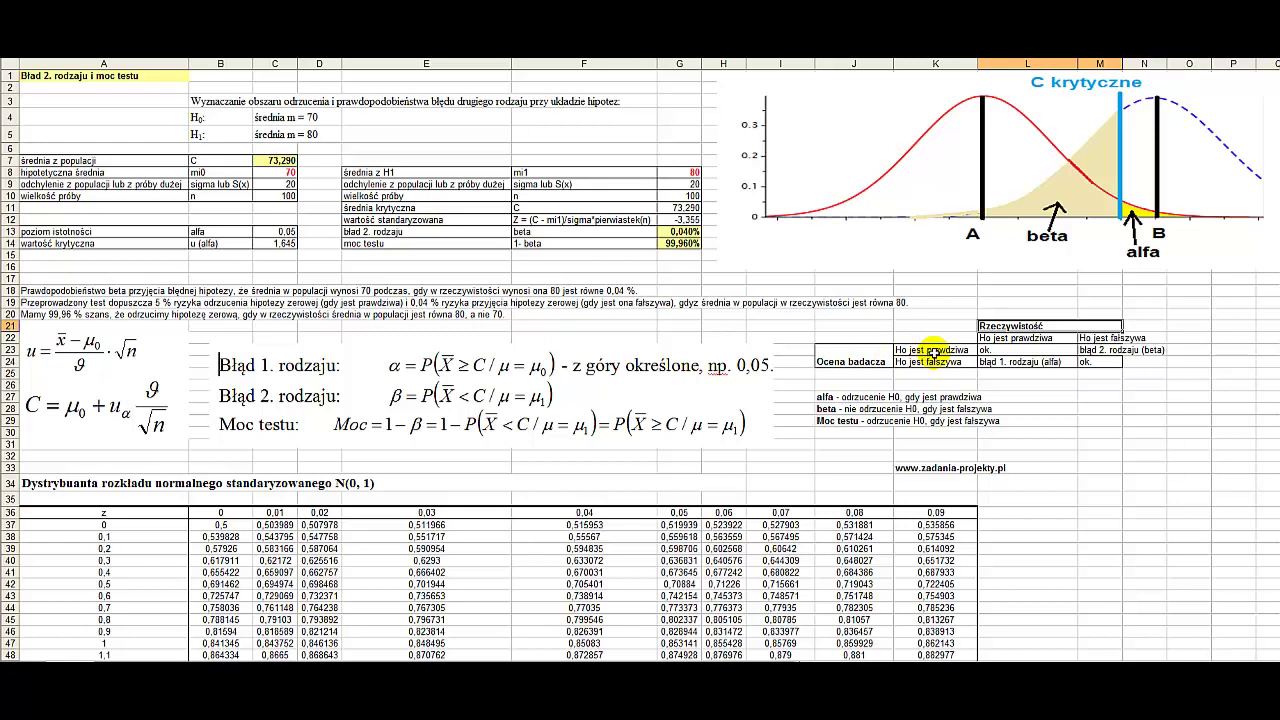
left_click(1014, 338)
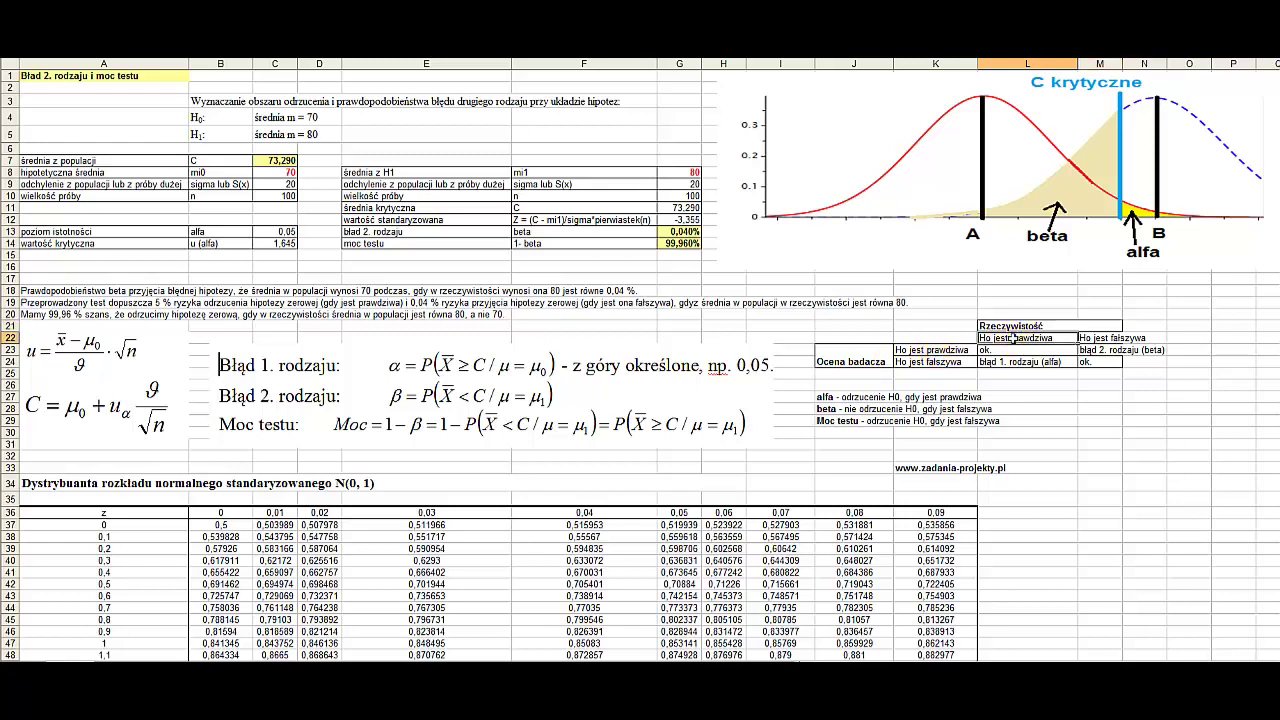
left_click(858, 357)
left_click(935, 350)
left_click(998, 352)
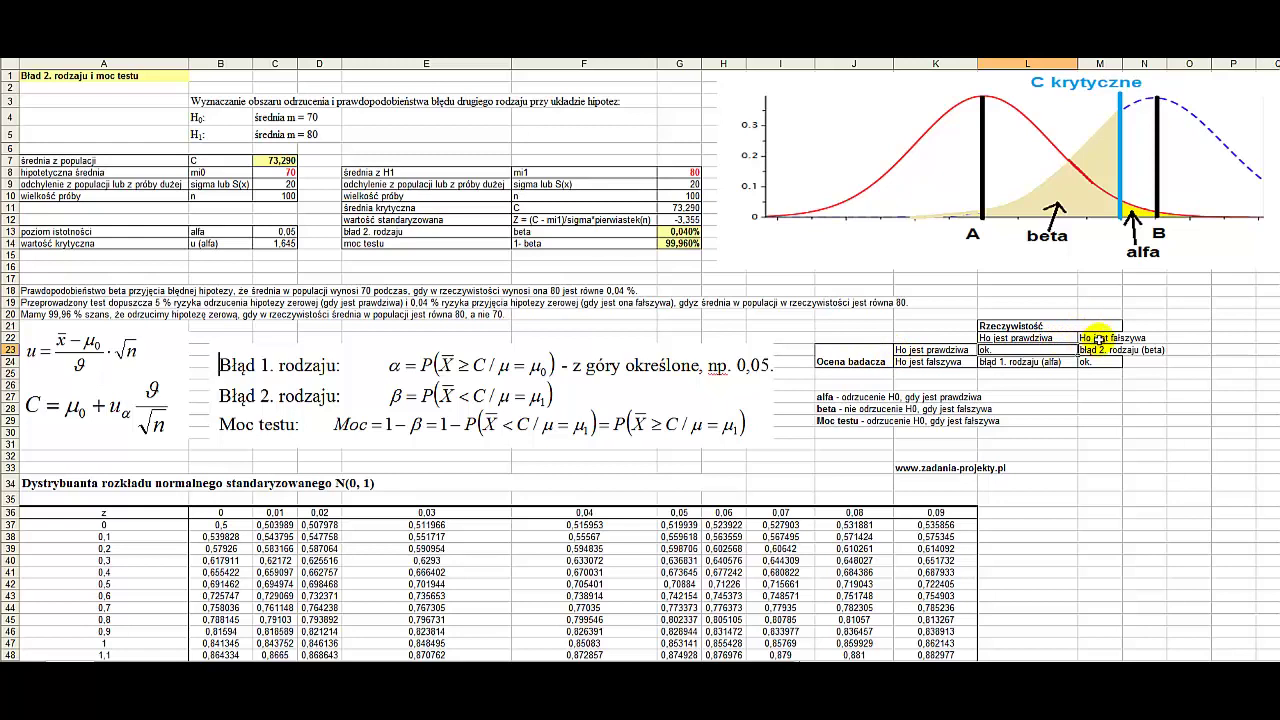
left_click(1096, 340)
left_click(820, 362)
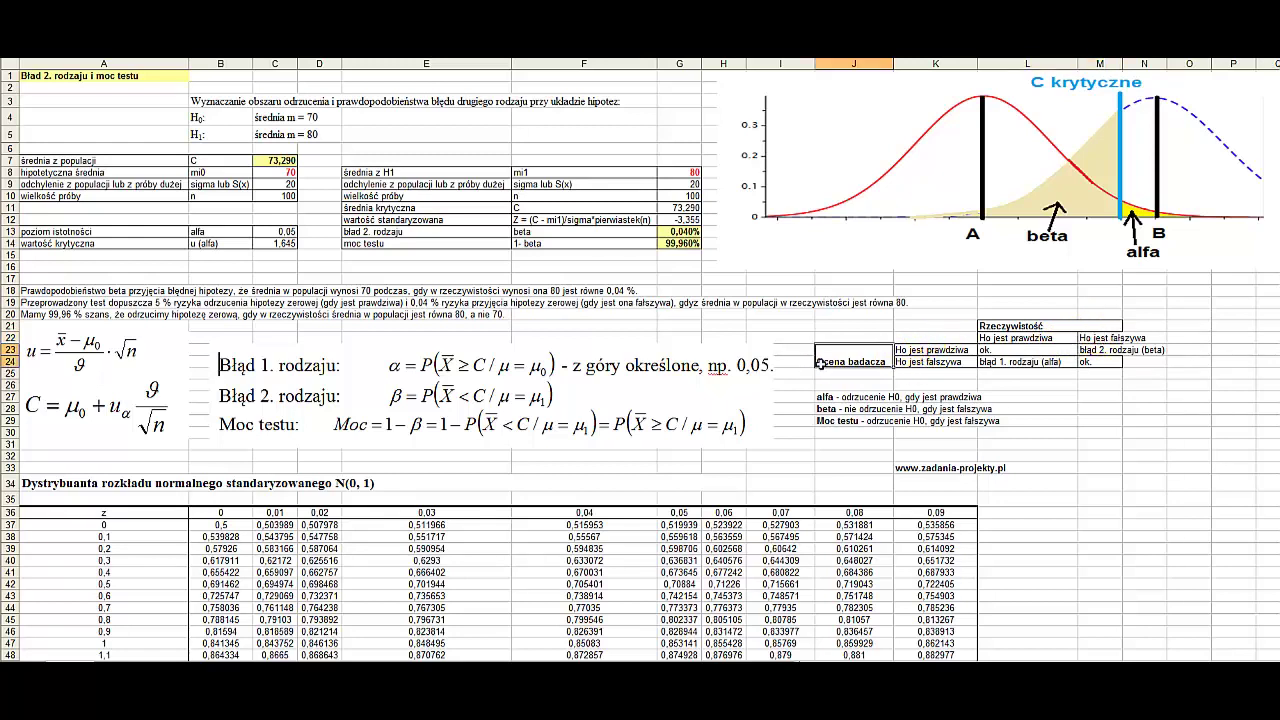
left_click(932, 364)
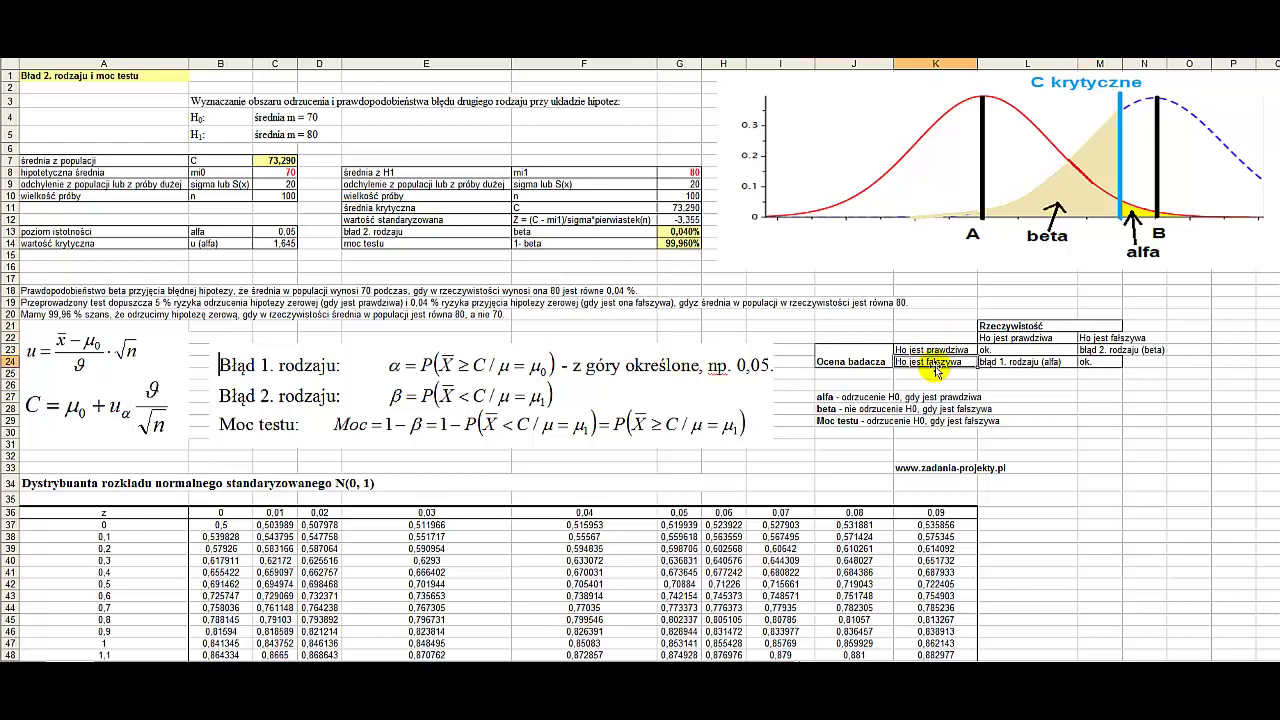
left_click(1103, 362)
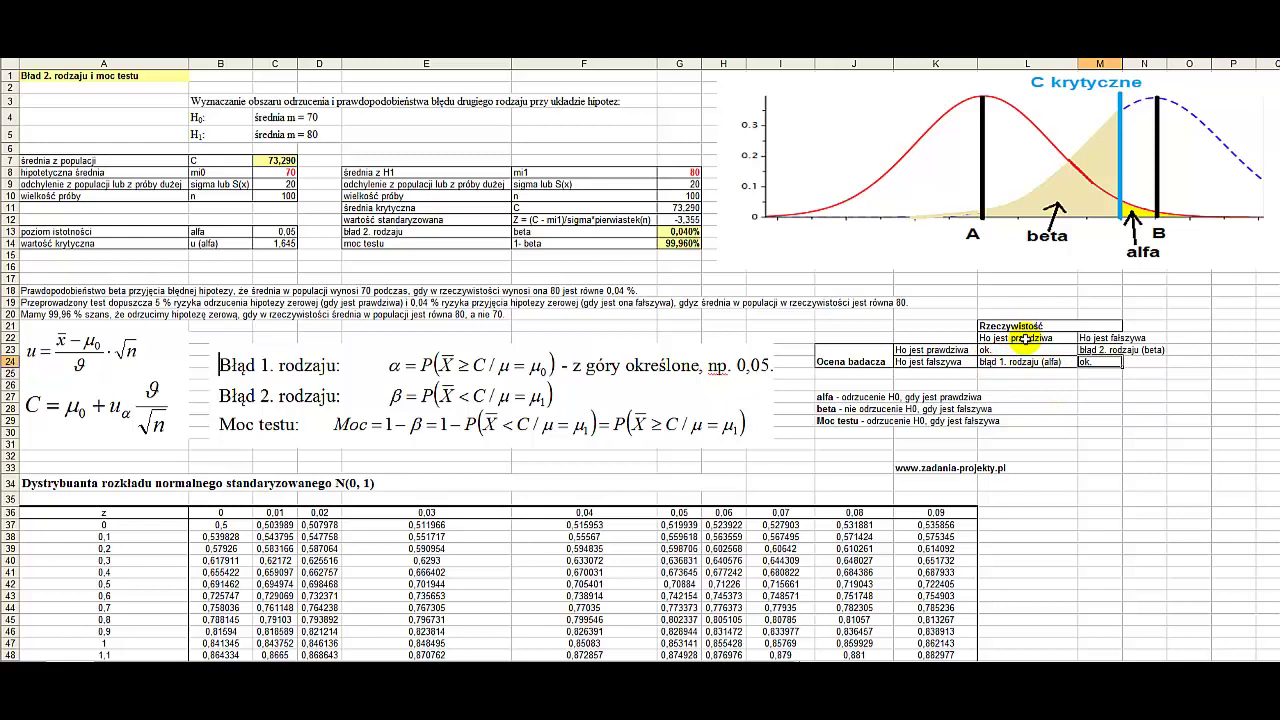
left_click(920, 364)
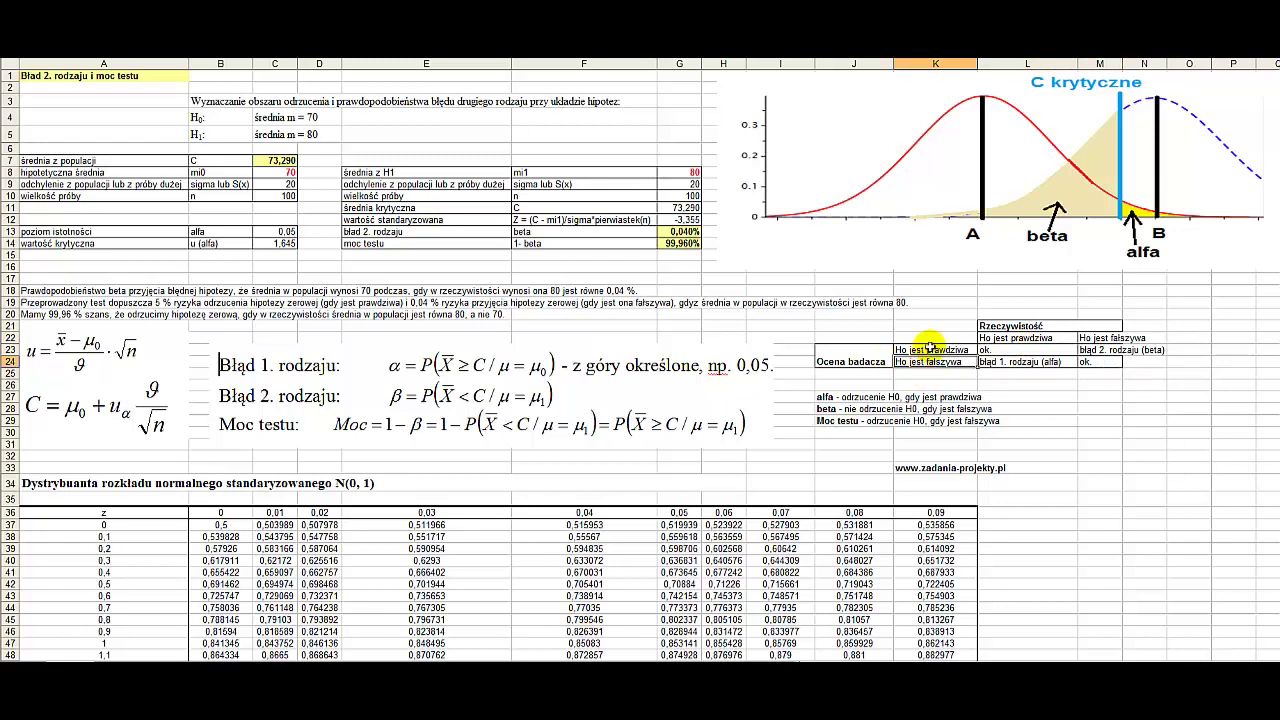
left_click(985, 364)
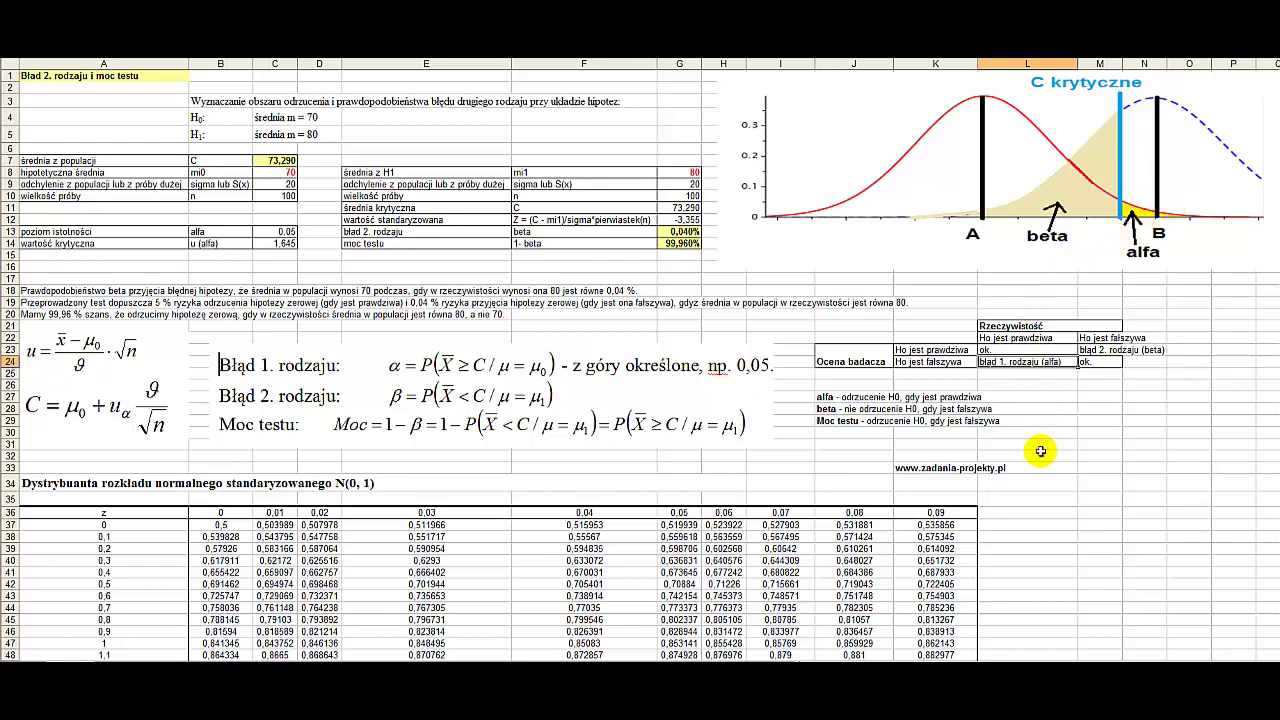
left_click(826, 410)
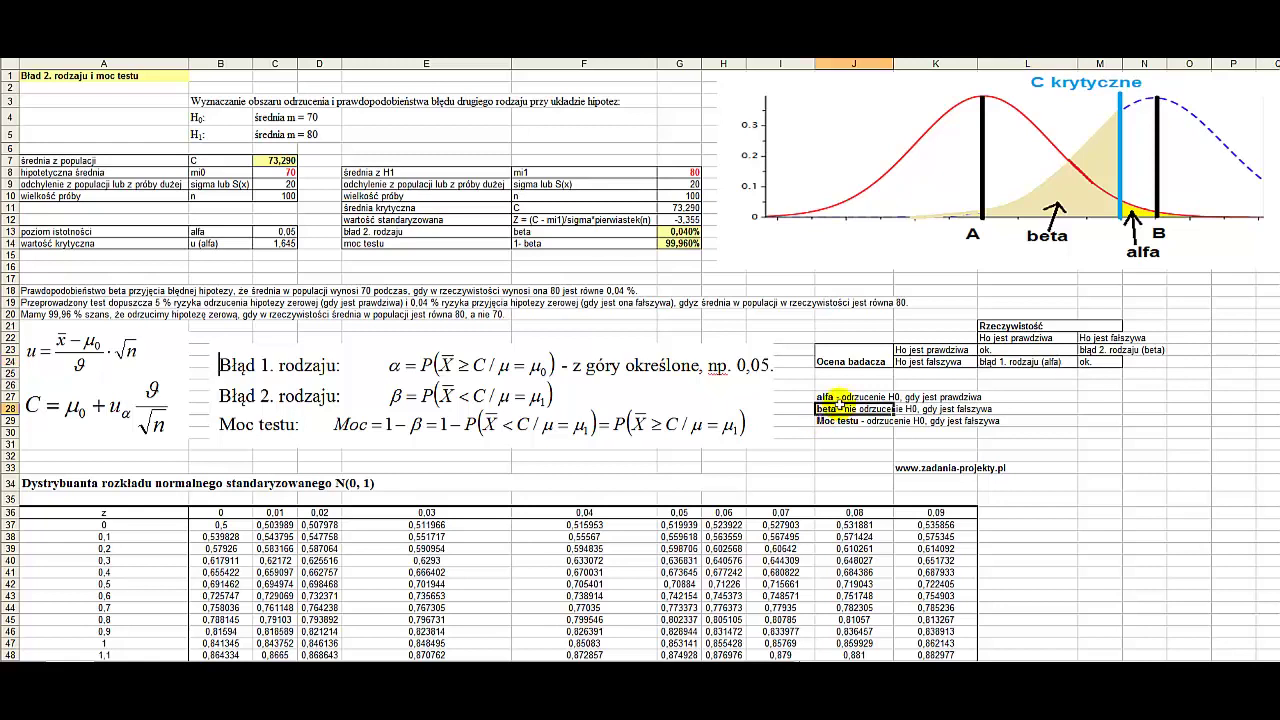
left_click(1086, 350)
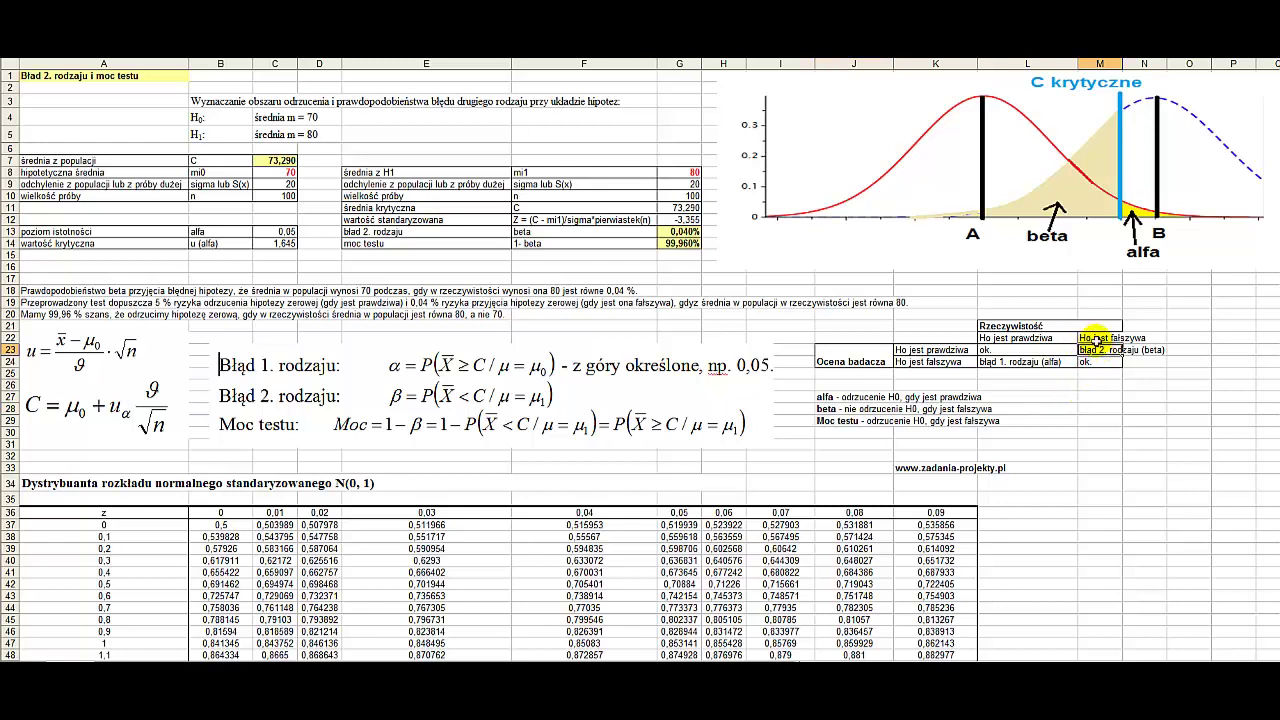
left_click(1097, 339)
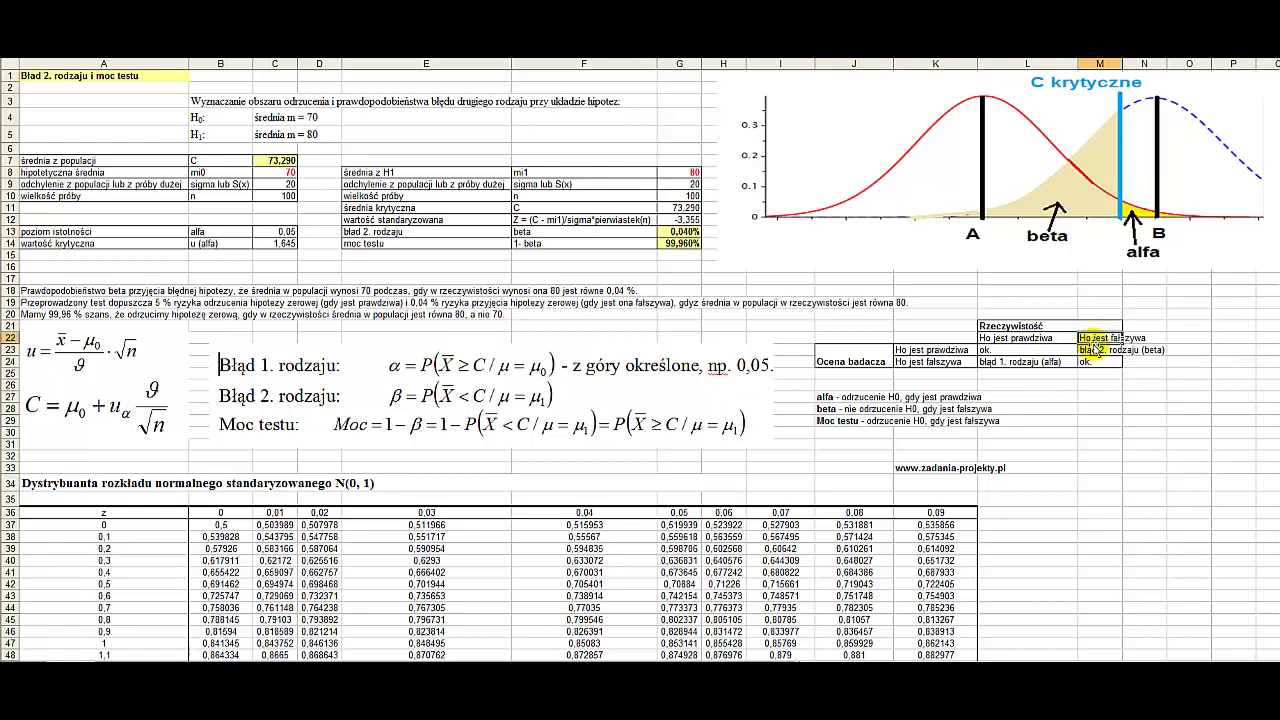
left_click(969, 350)
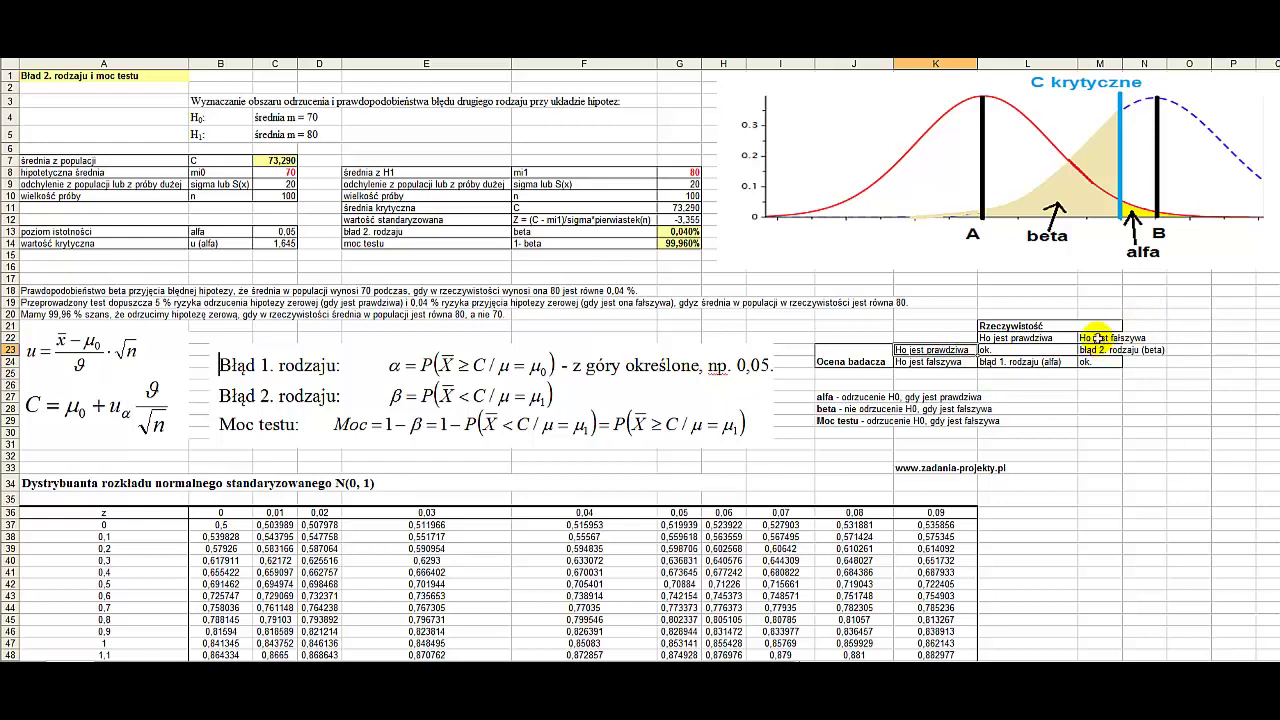
left_click(1095, 339)
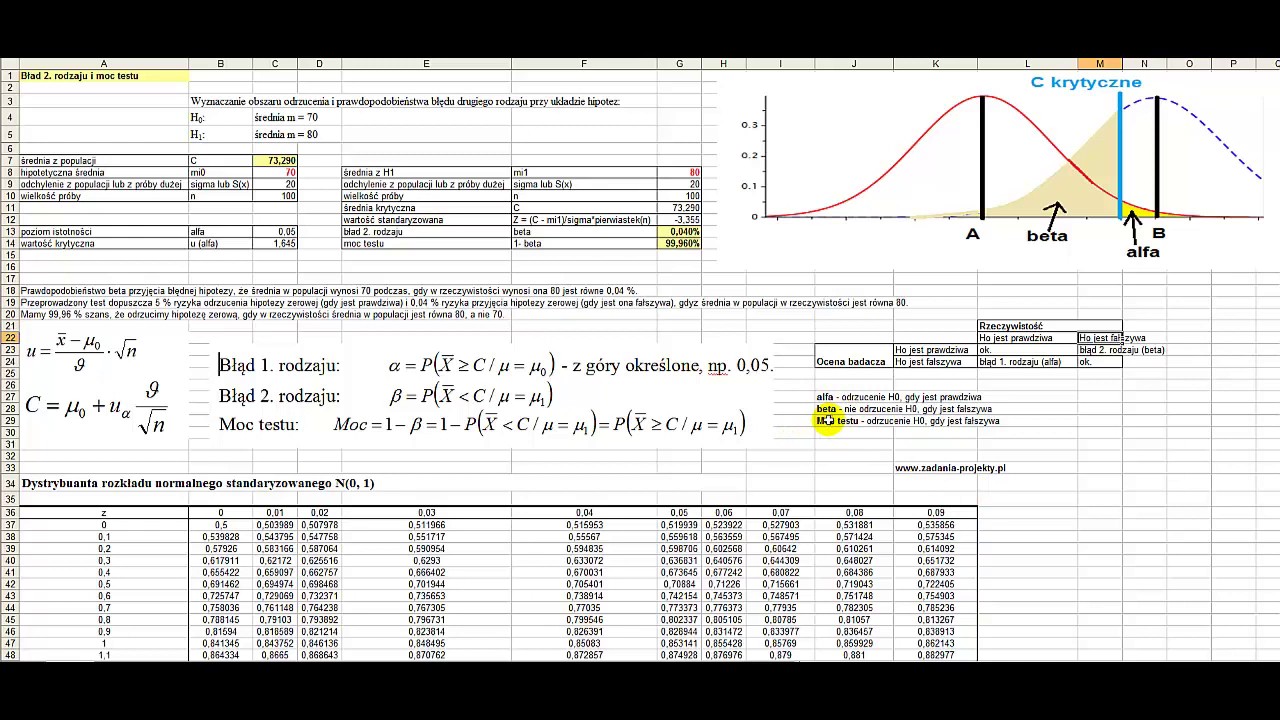
left_click(920, 350)
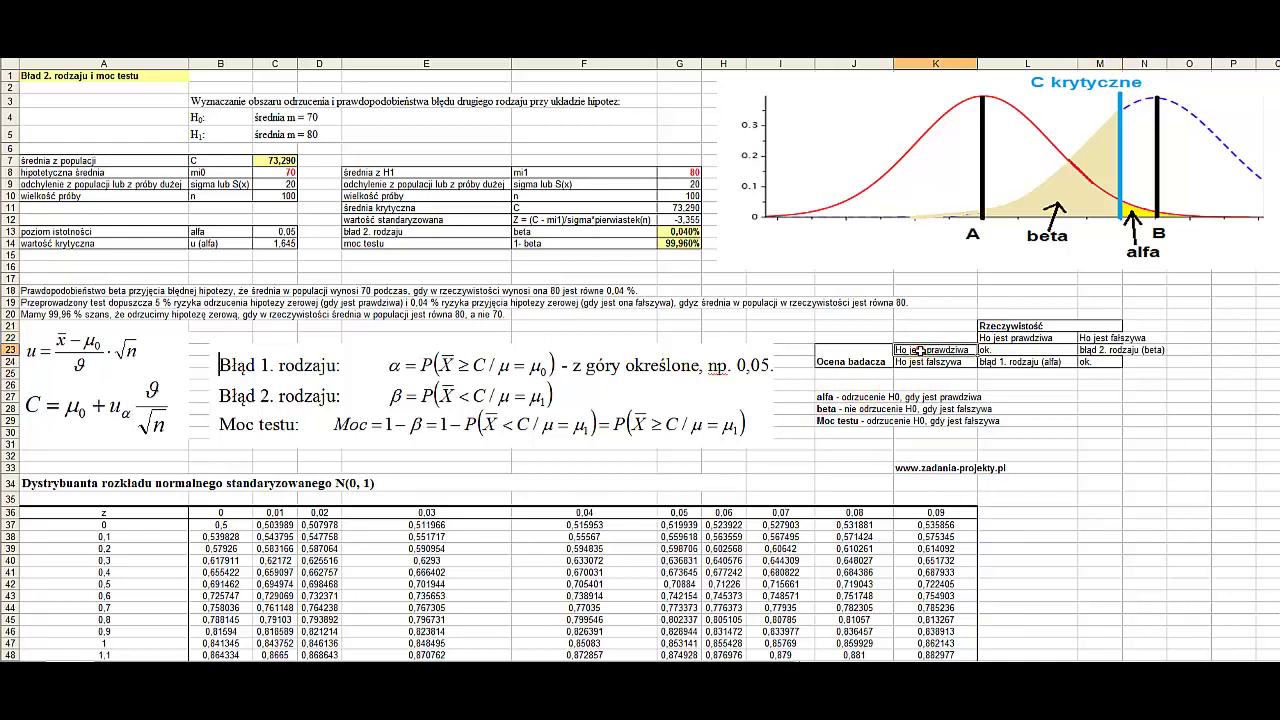
left_click(1110, 337)
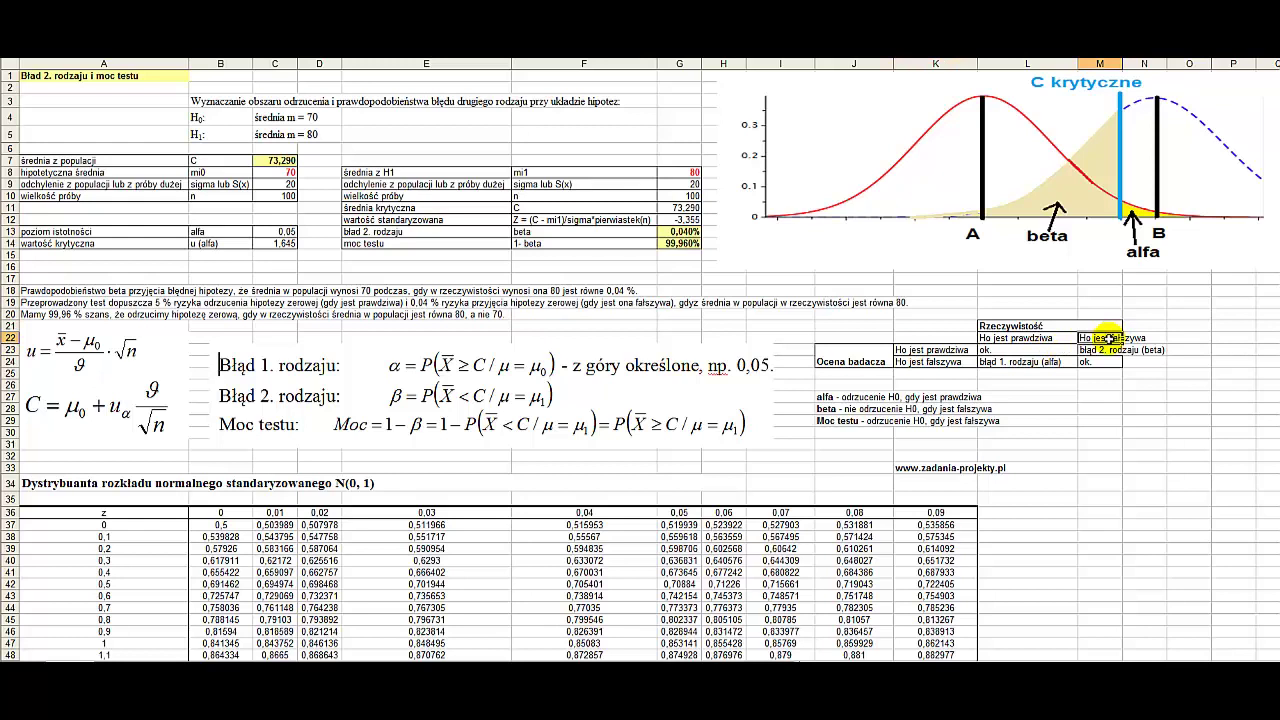
left_click(828, 408)
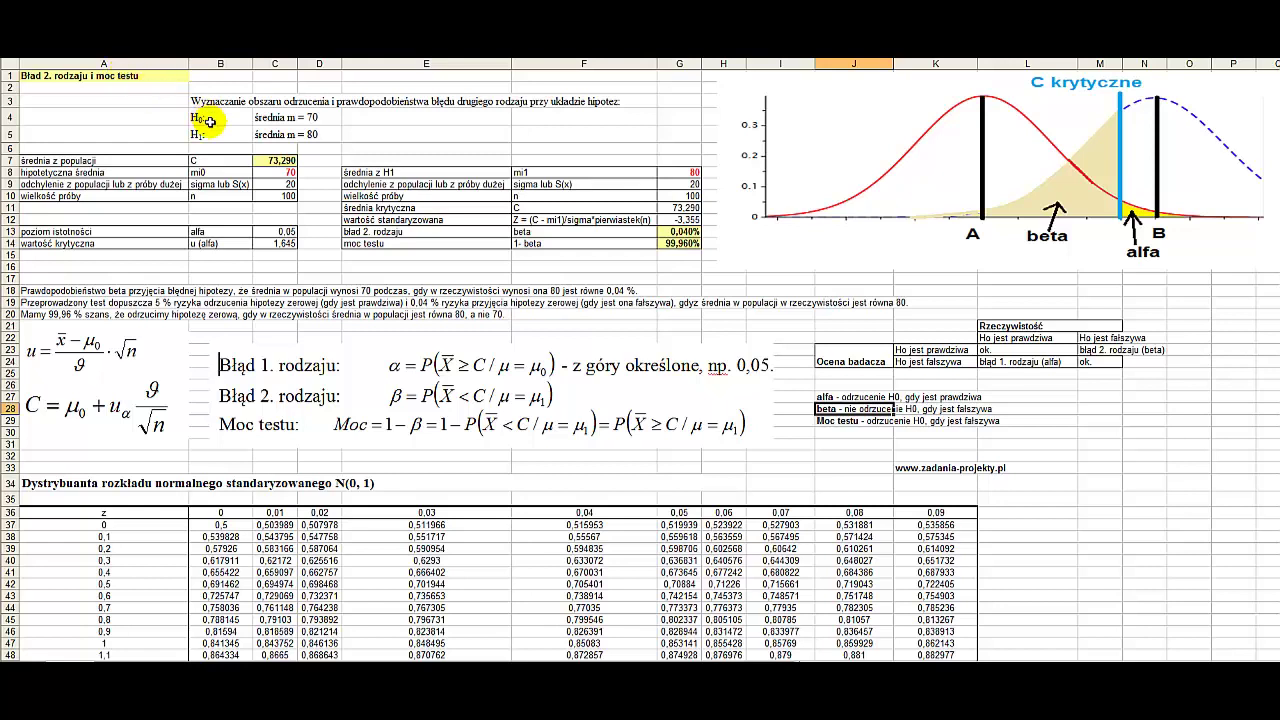
left_click(285, 118)
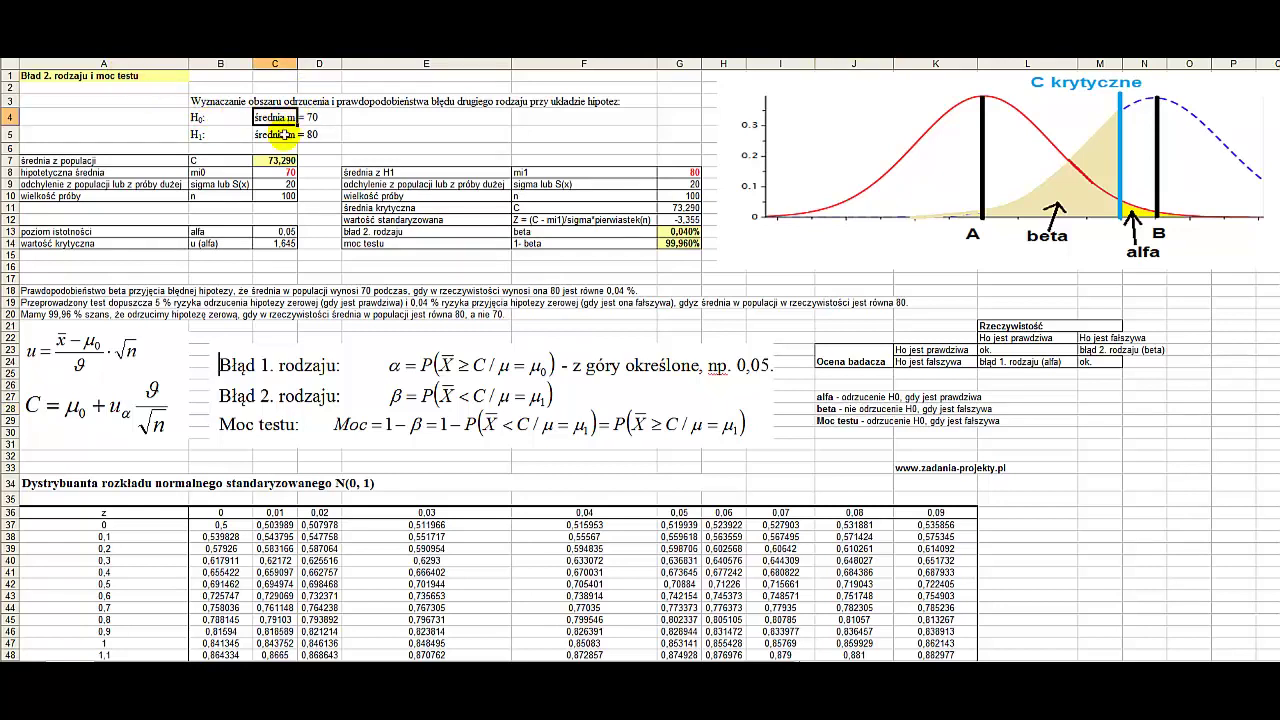
left_click(195, 134)
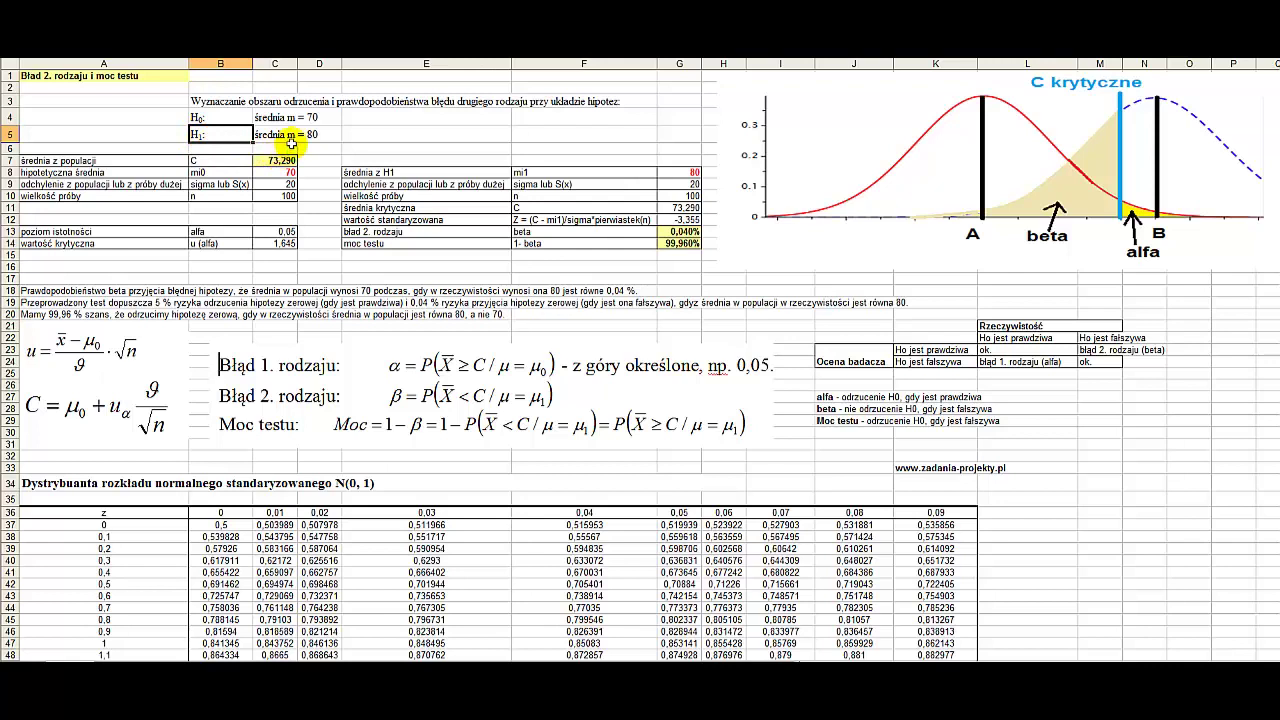
left_click(266, 136)
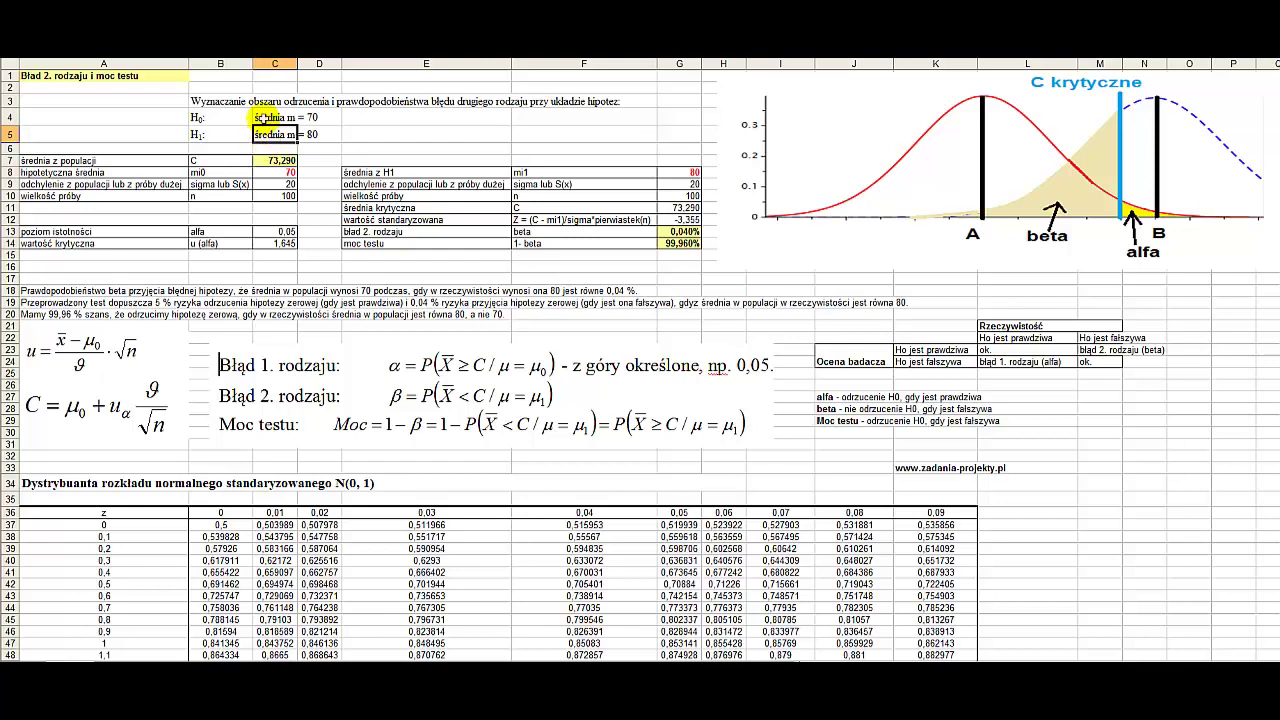
left_click(264, 120)
left_click(263, 132)
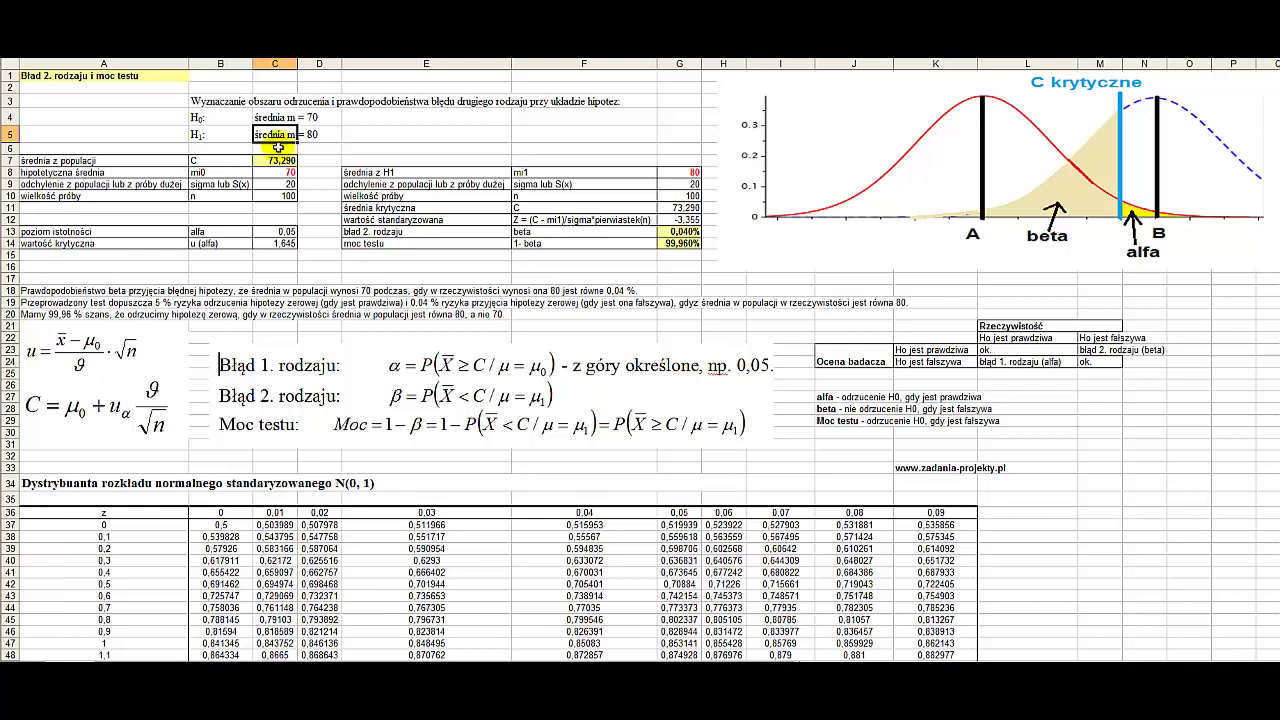
left_click(272, 112)
left_click(271, 112)
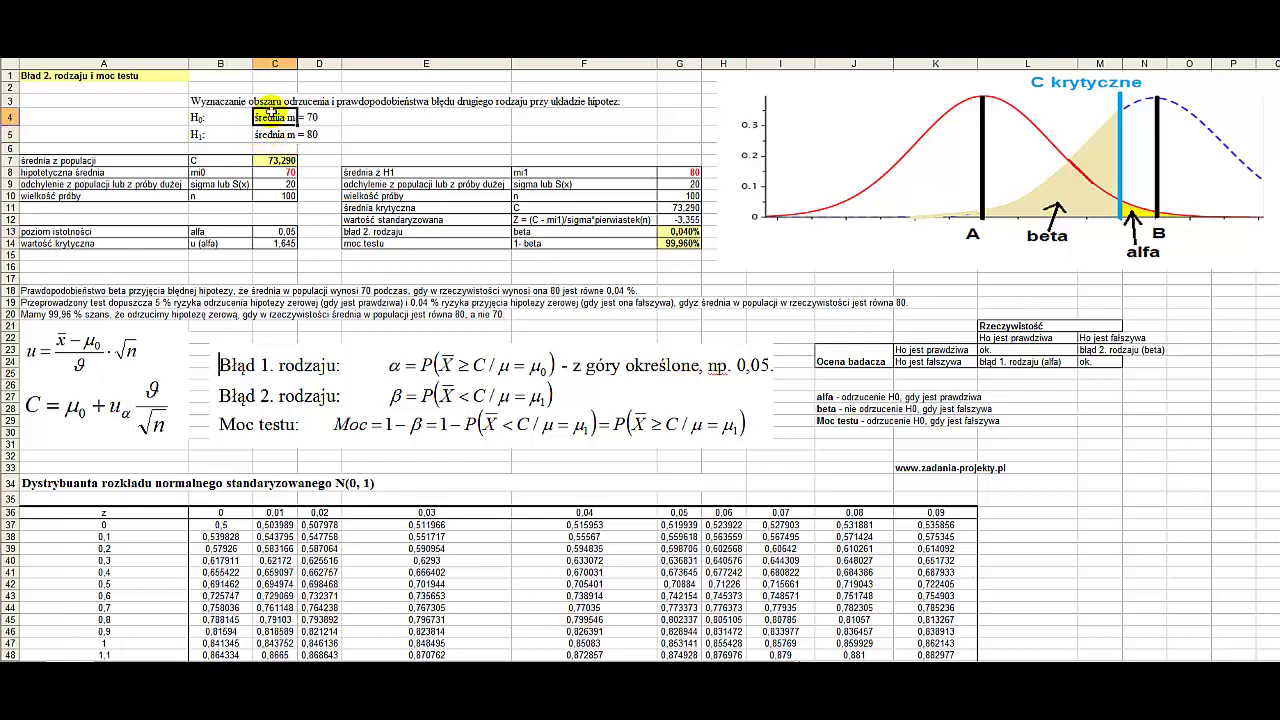
left_click(280, 132)
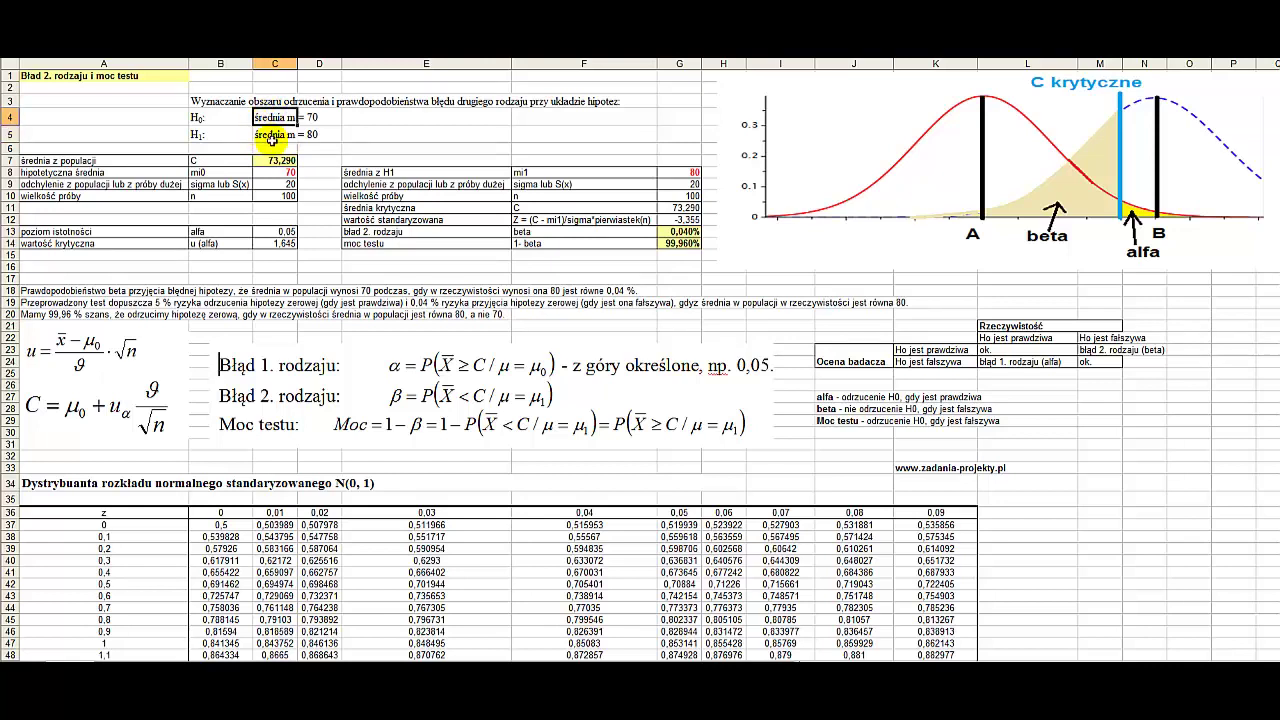
left_click(283, 133)
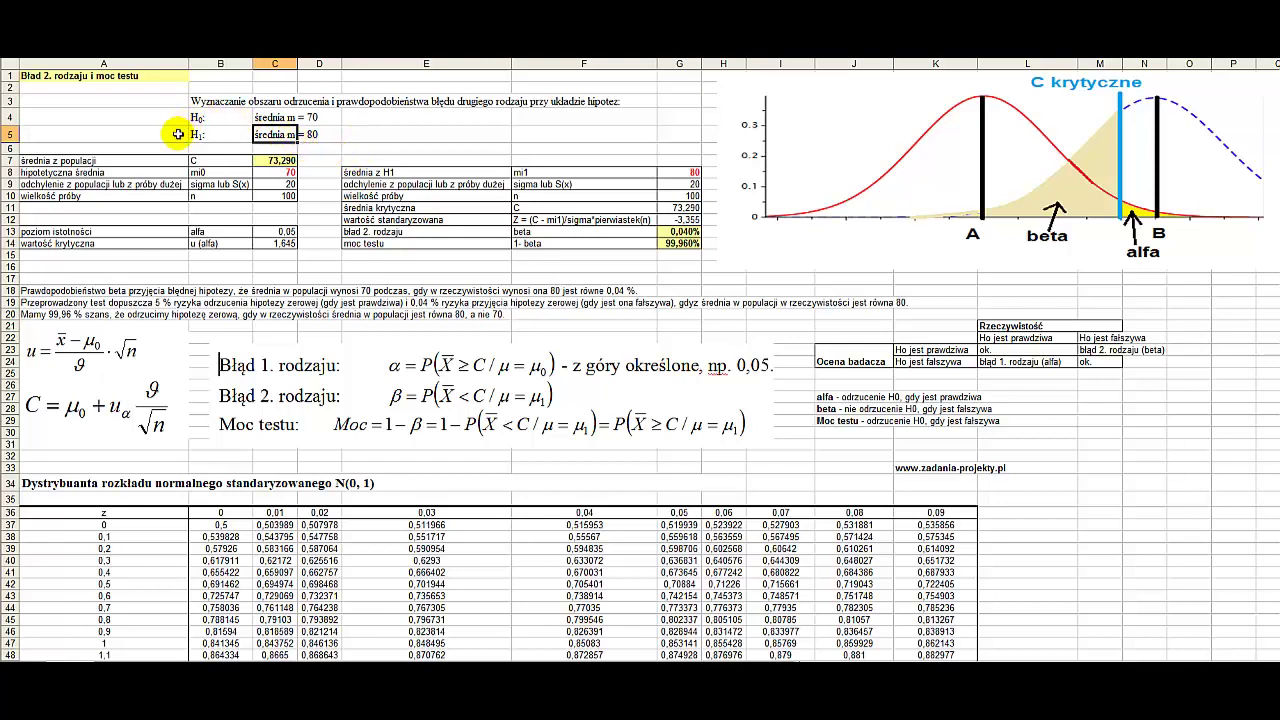
left_click(226, 136)
left_click_drag(254, 134, 296, 134)
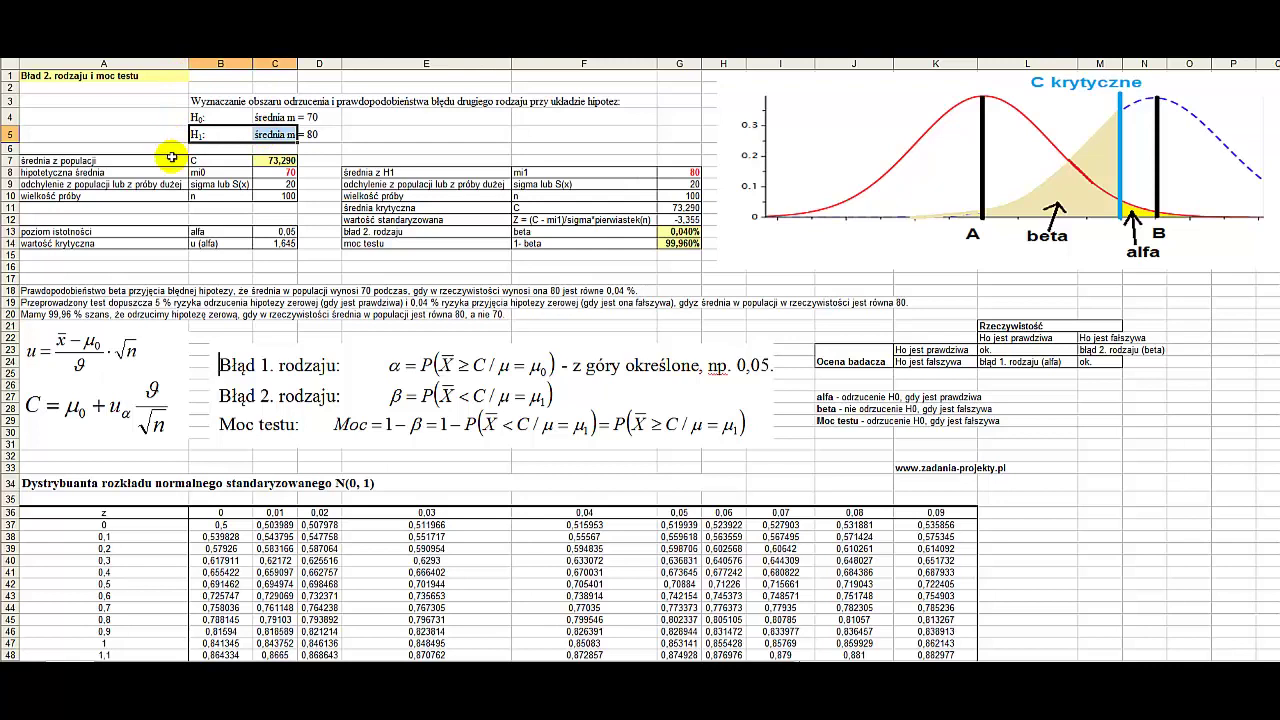
left_click(270, 128)
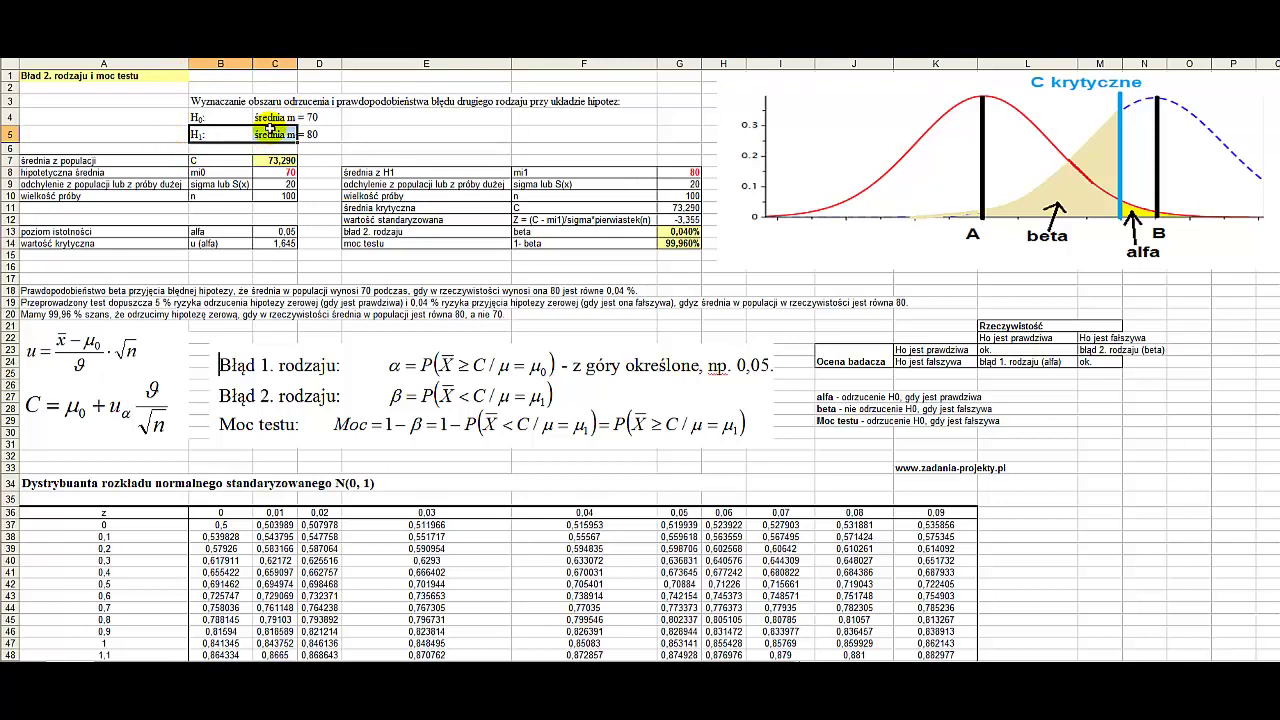
left_click(264, 119)
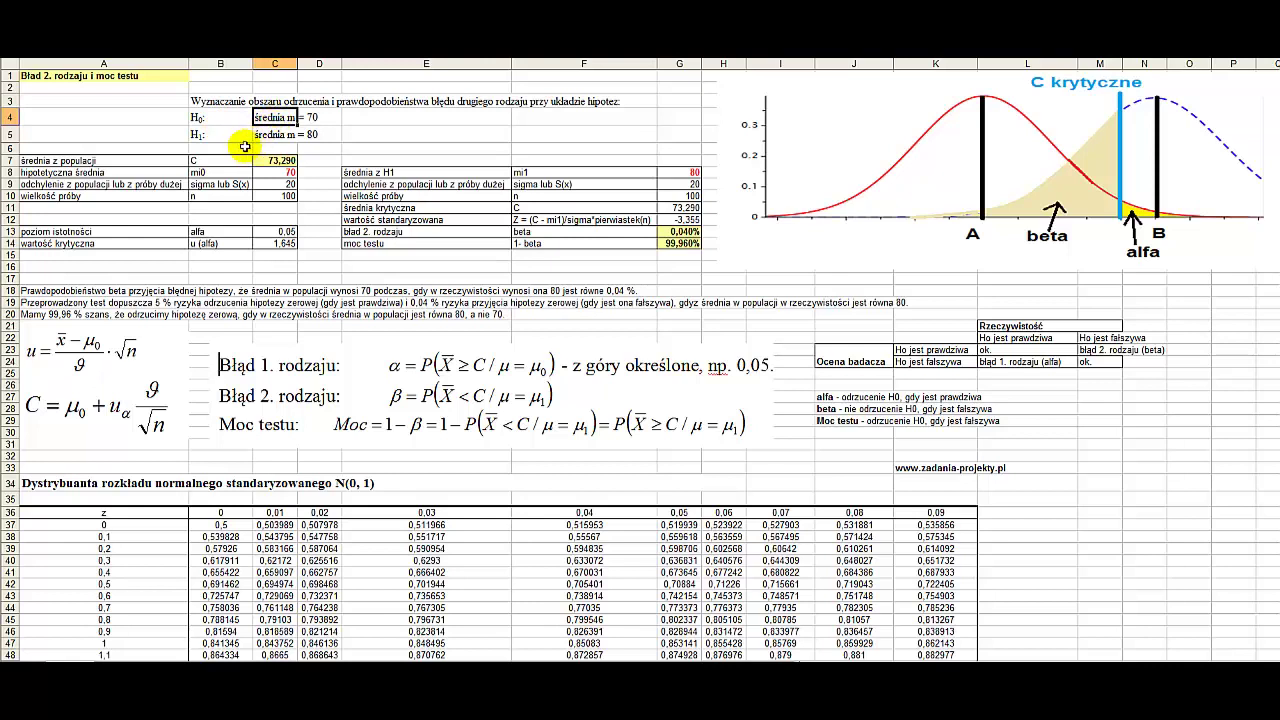
left_click(250, 137)
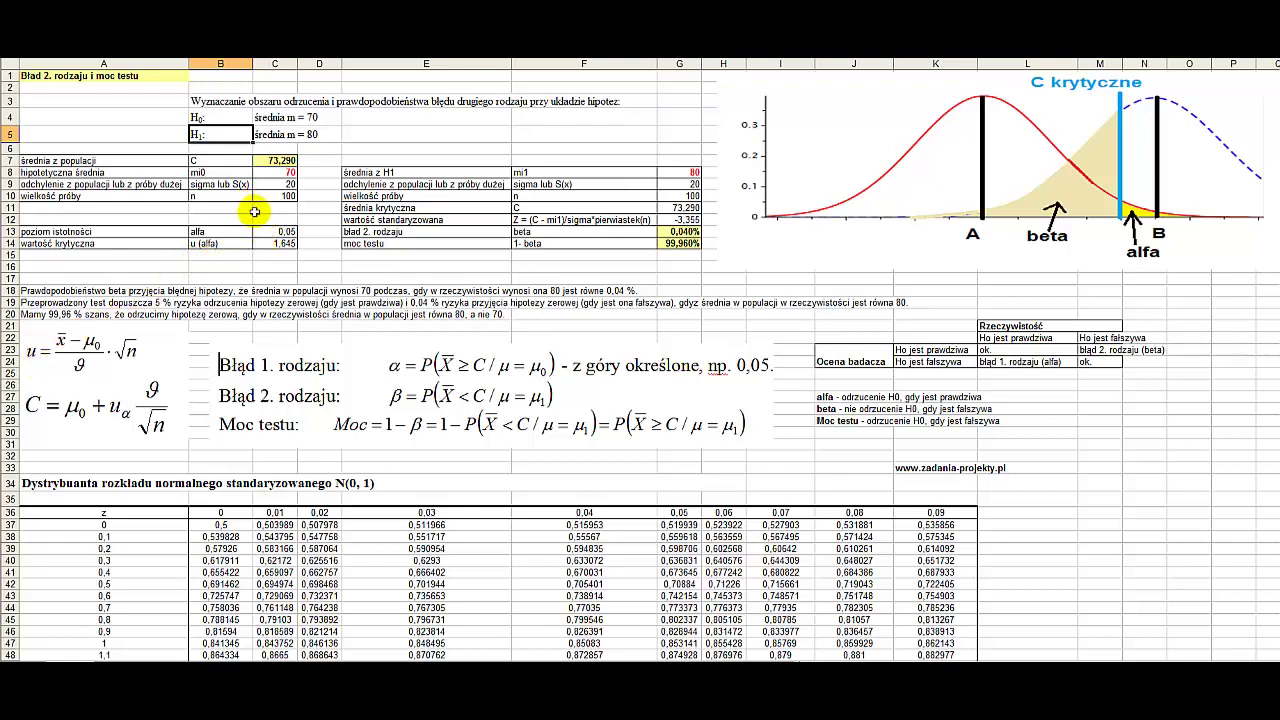
left_click(260, 233)
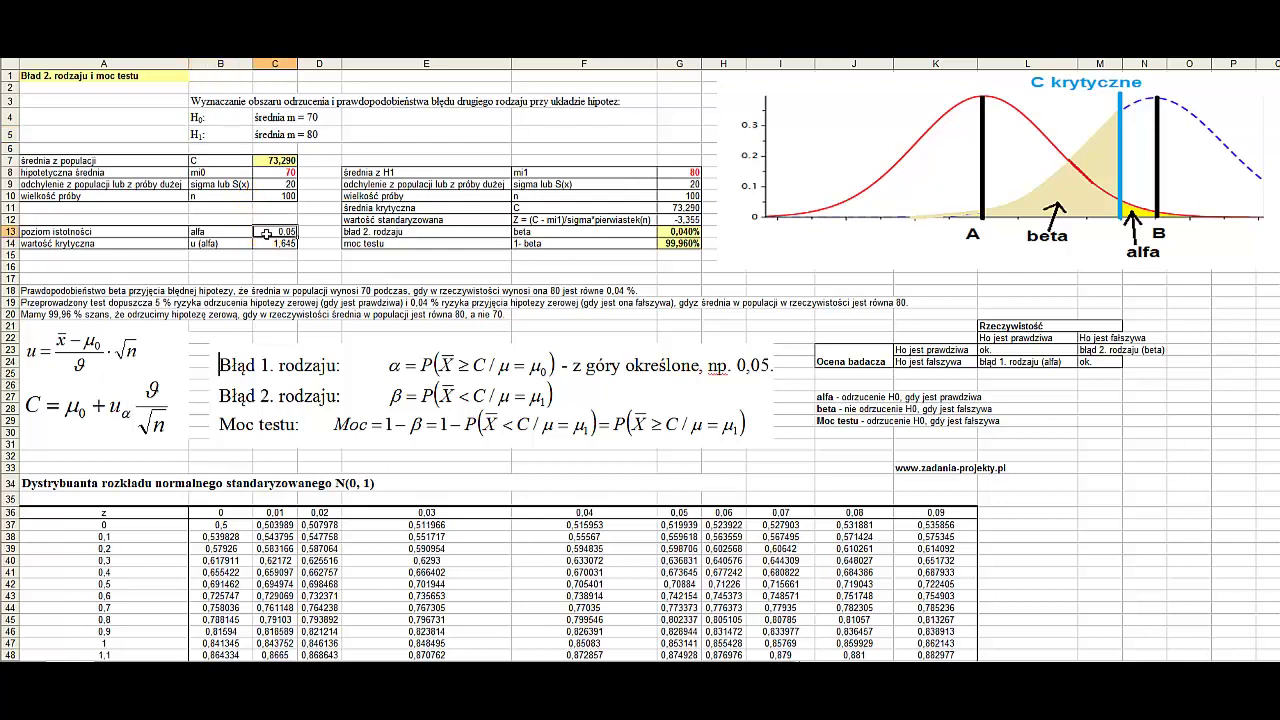
left_click(822, 397)
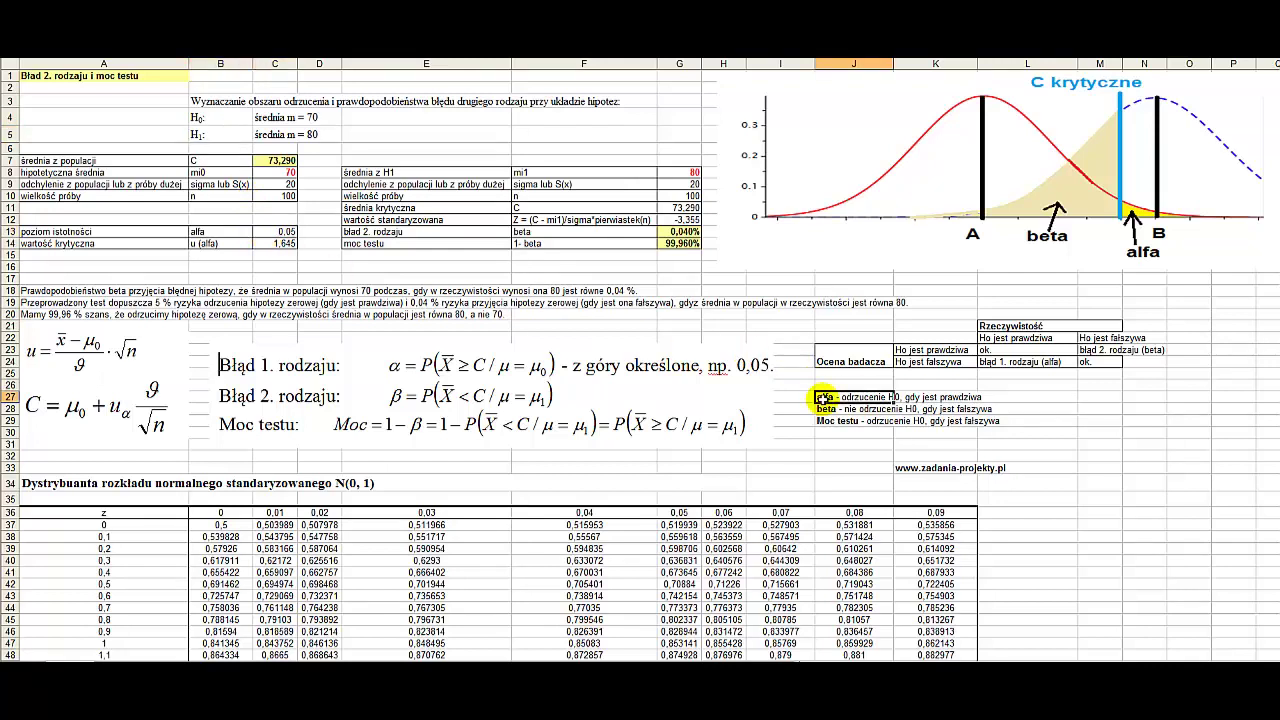
left_click(268, 231)
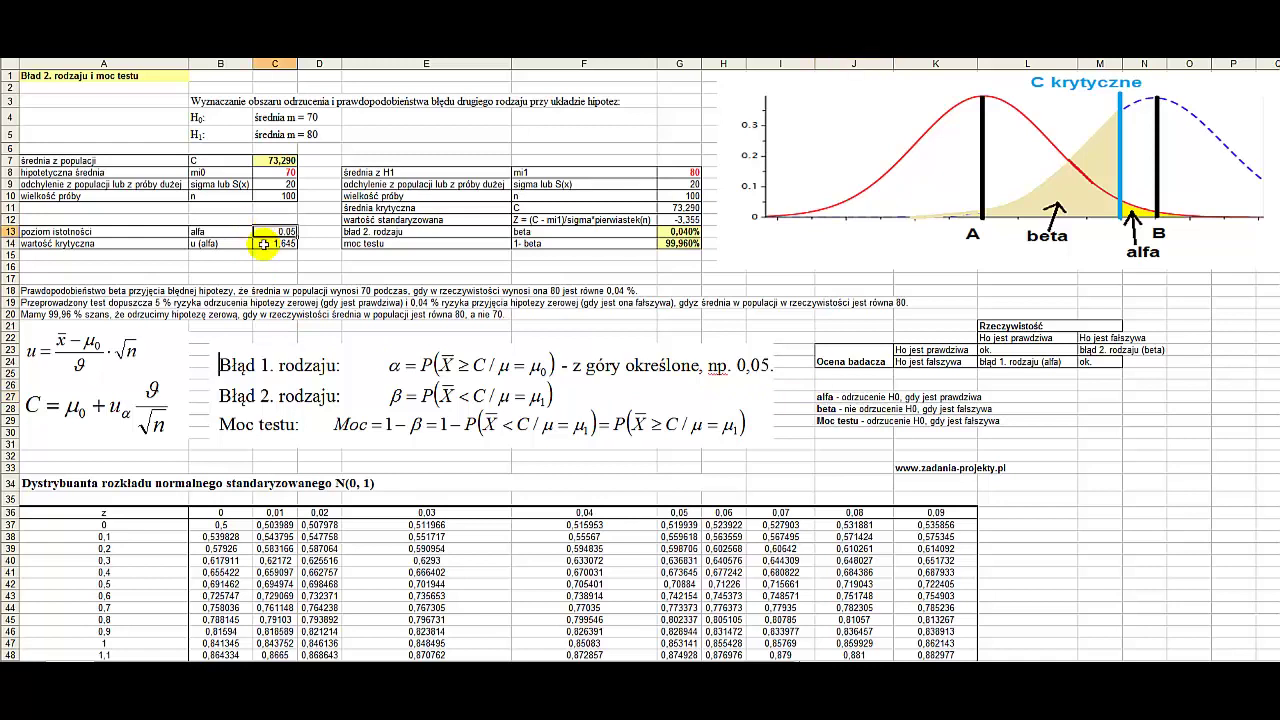
left_click(263, 244)
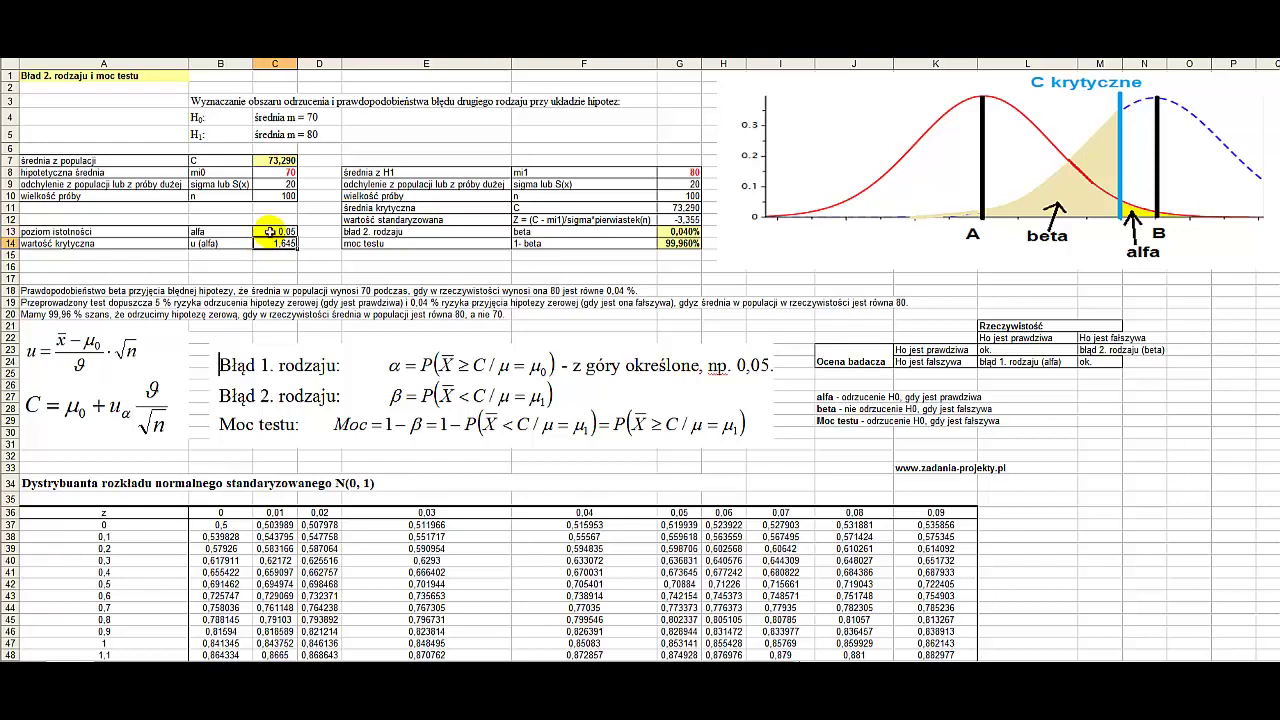
left_click(286, 117)
left_click(284, 135)
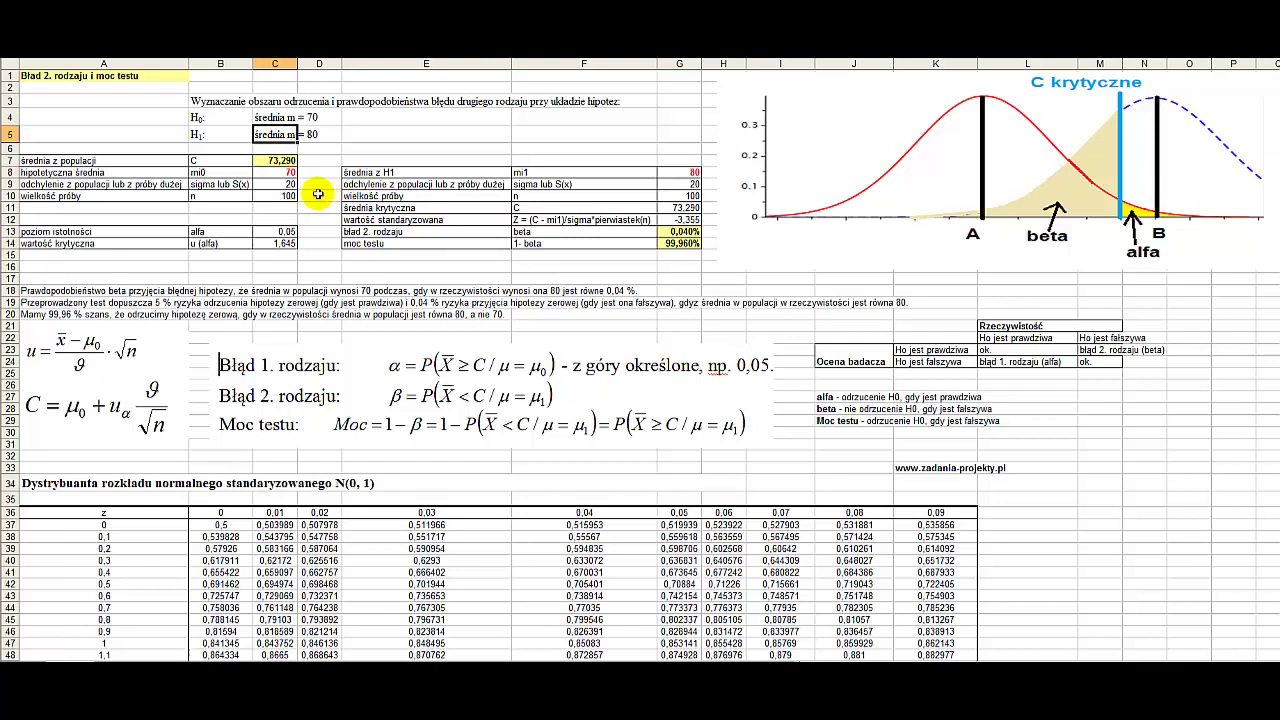
right_click(307, 190)
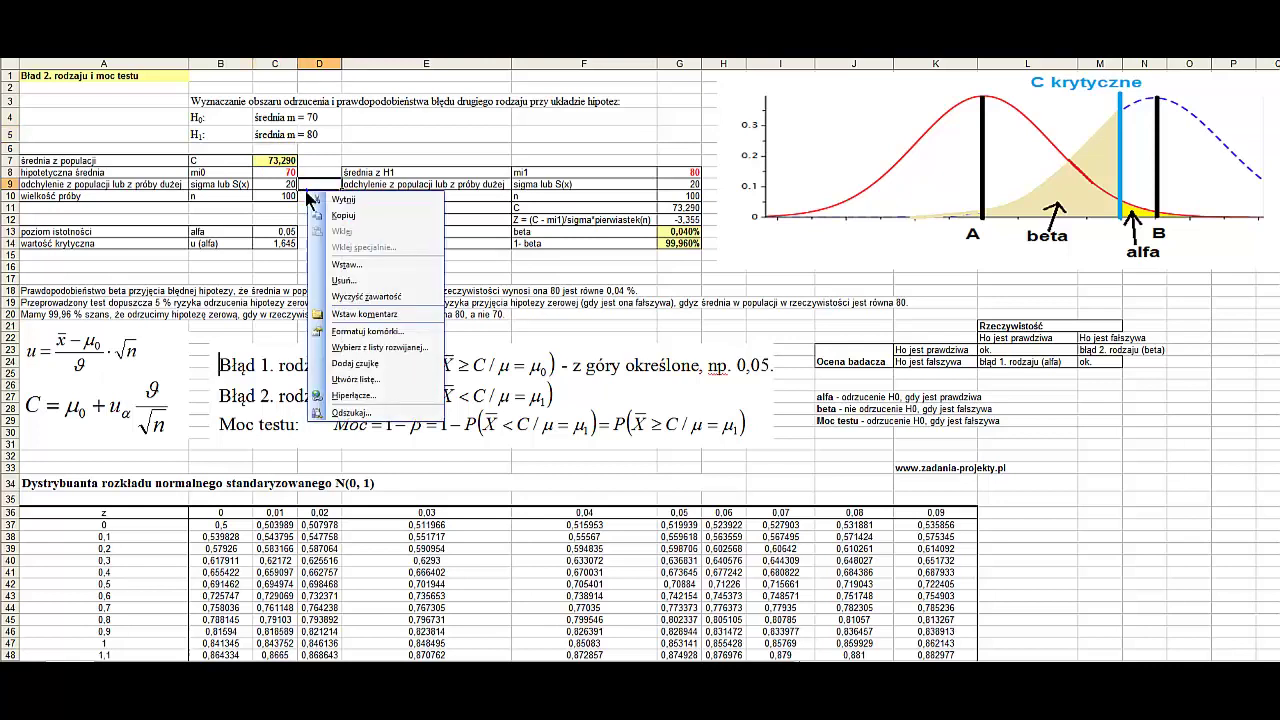
left_click(290, 210)
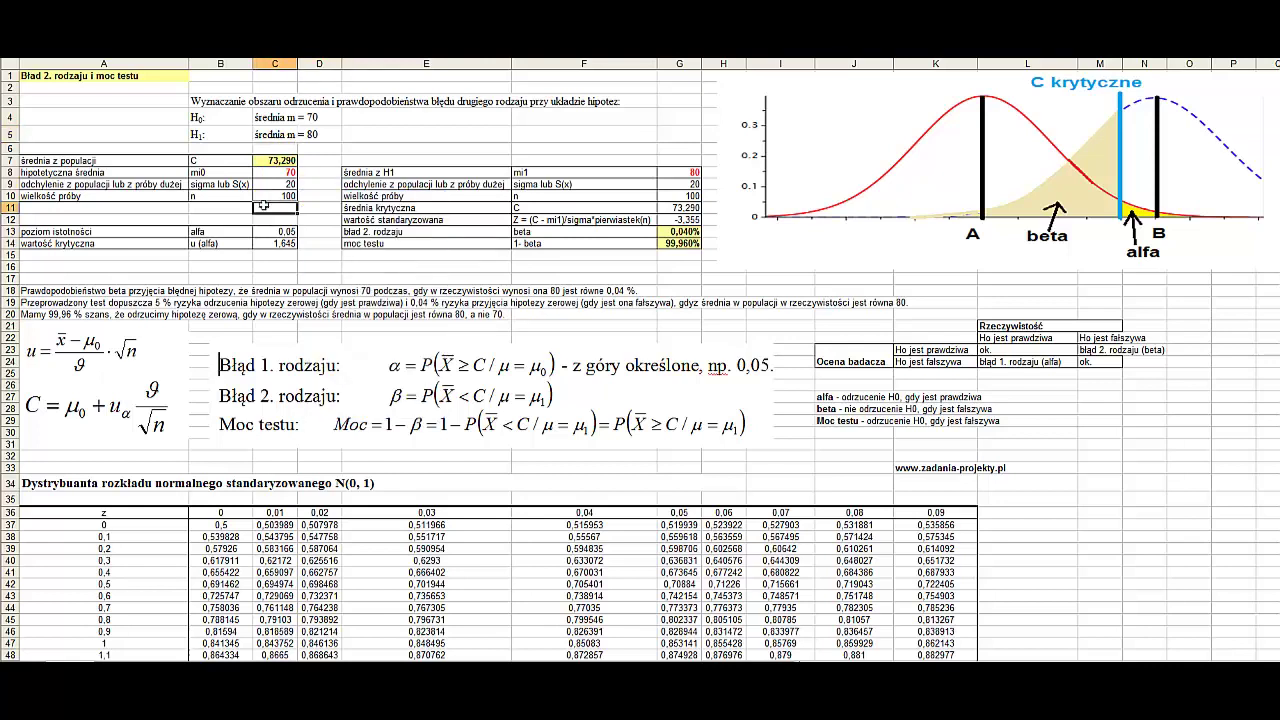
left_click(221, 244)
left_click(219, 247)
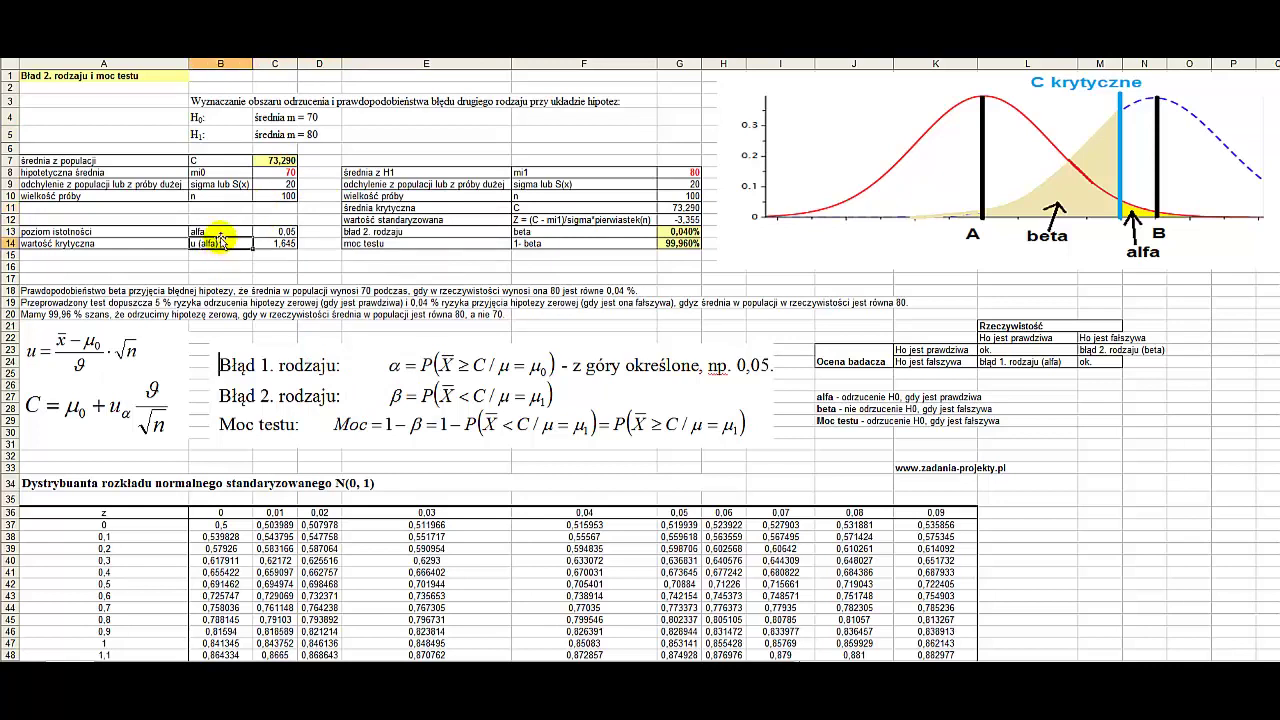
left_click(285, 247)
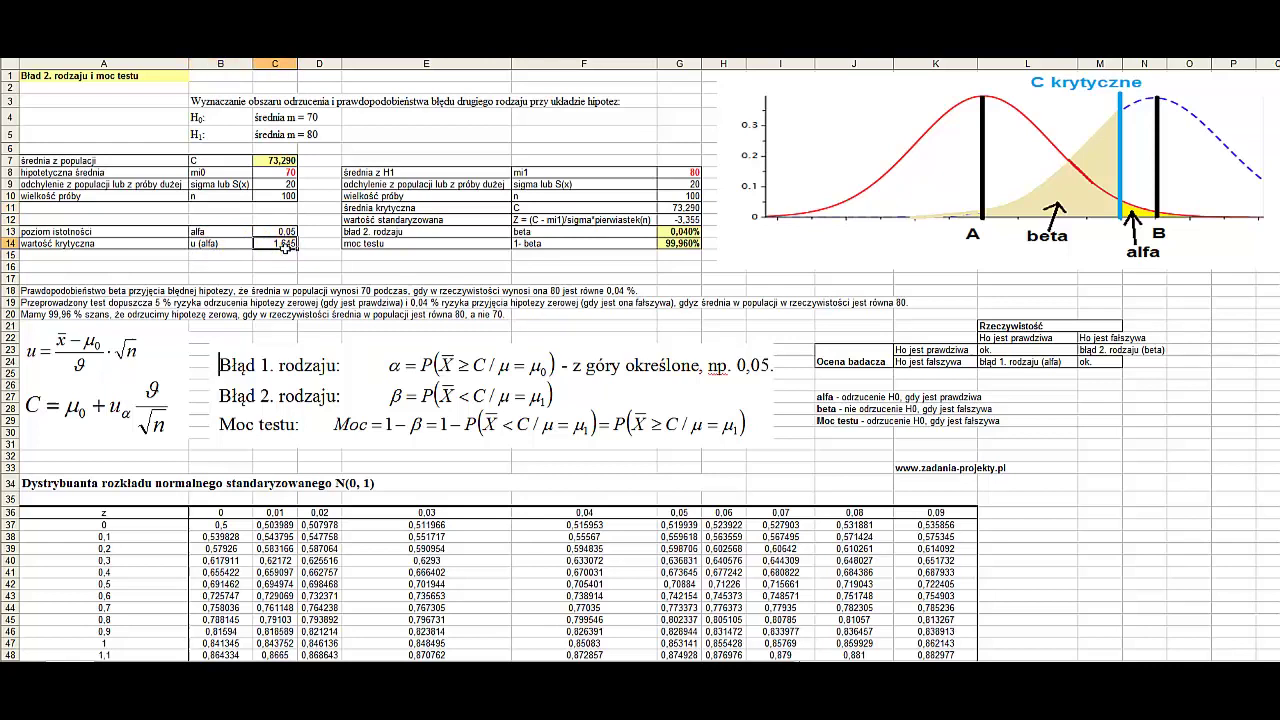
double_click(285, 247)
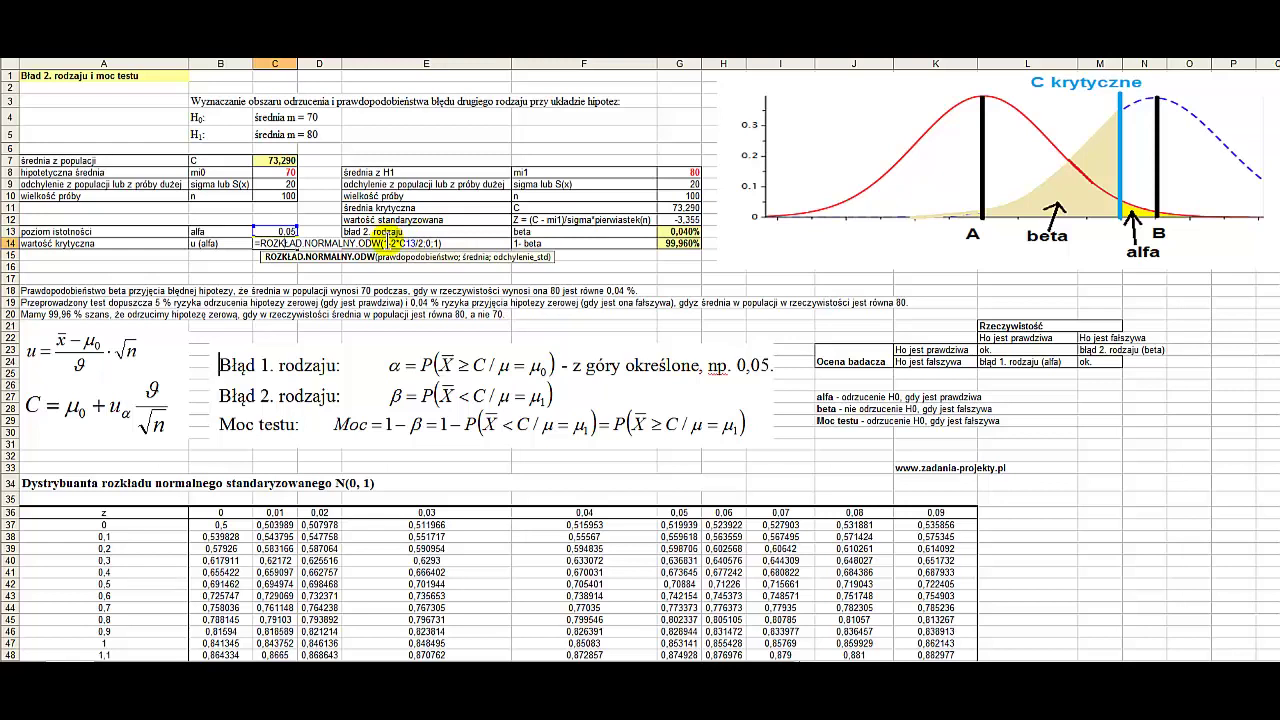
left_click_drag(390, 243, 412, 243)
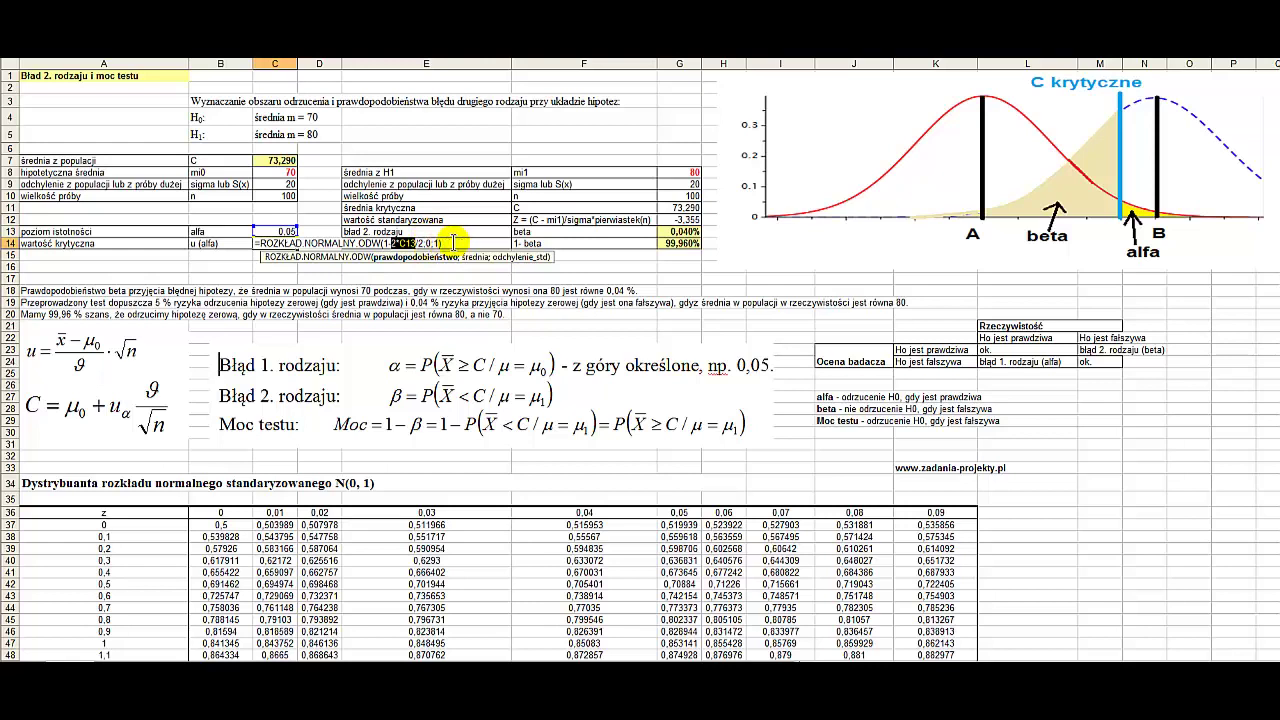
key("Return")
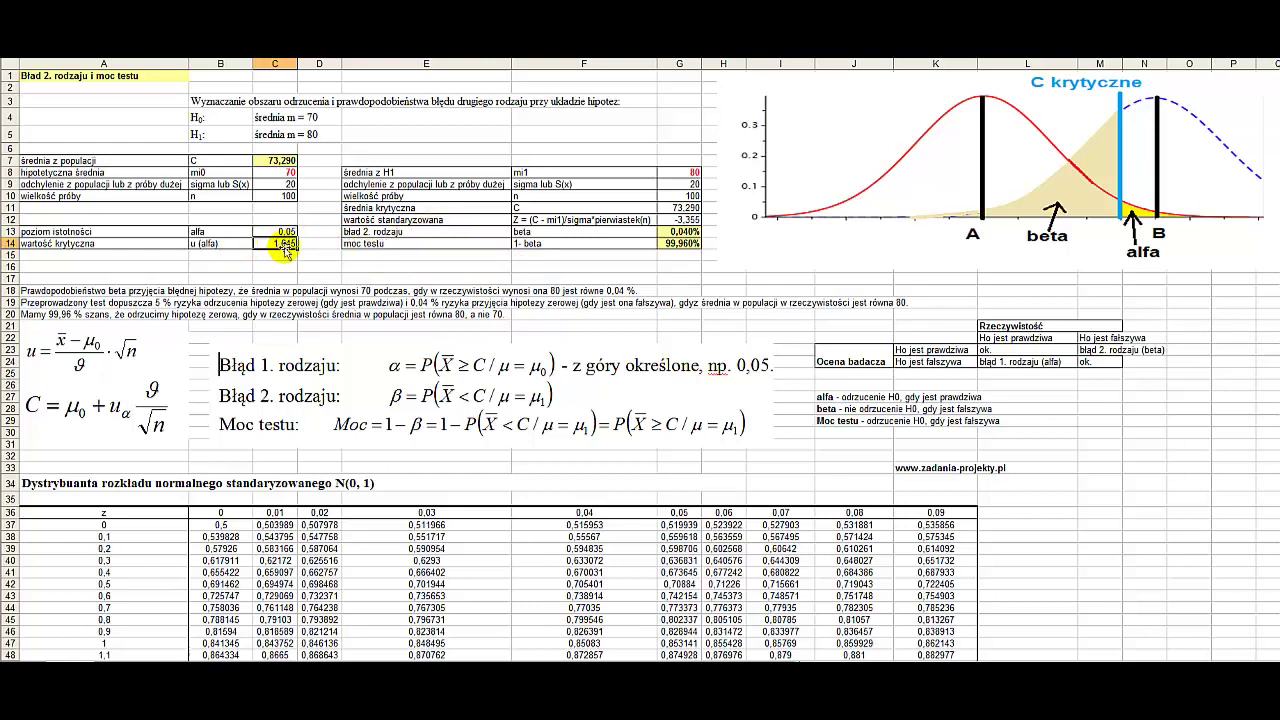
left_click(266, 265)
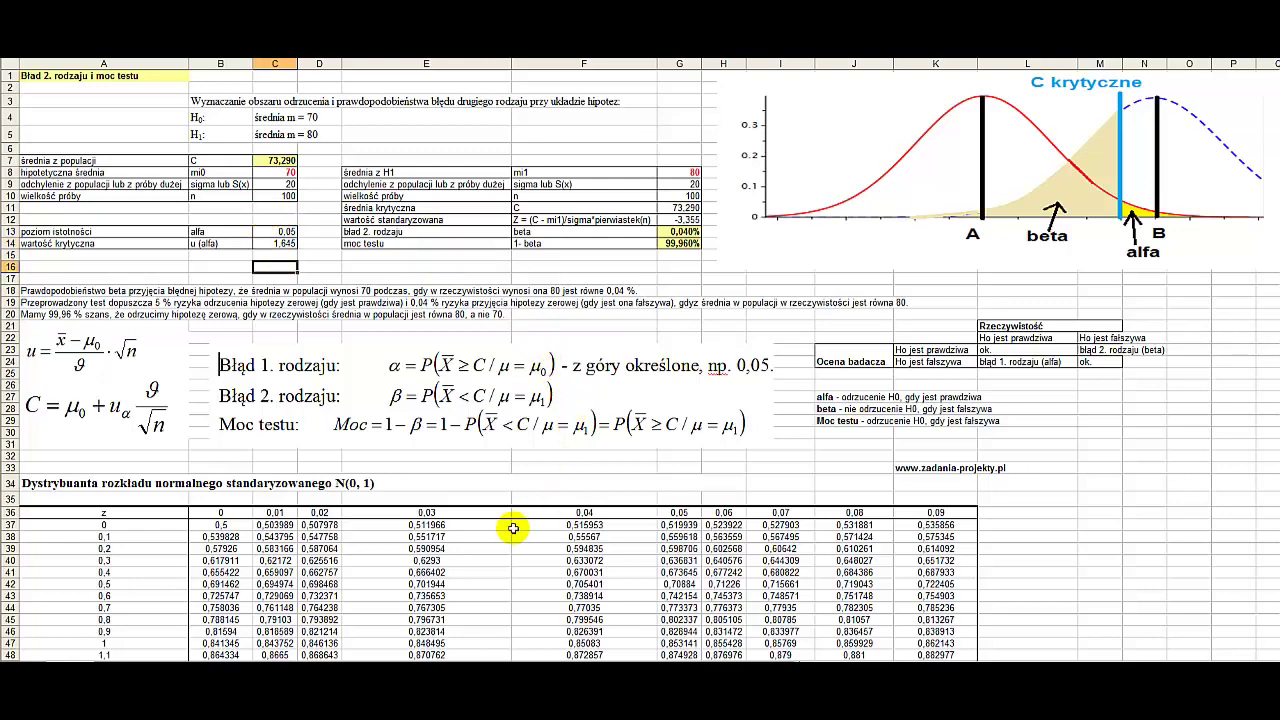
scroll(288, 473, "down", 3)
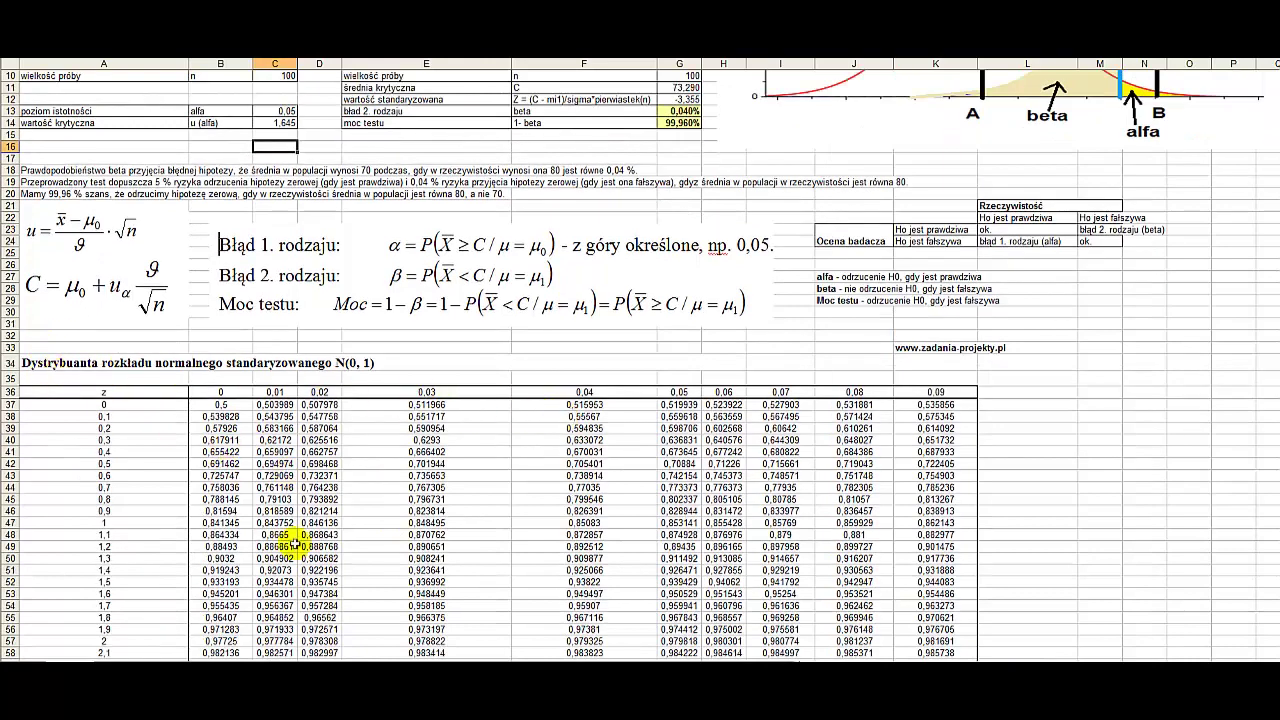
scroll(680, 535, "down", 2)
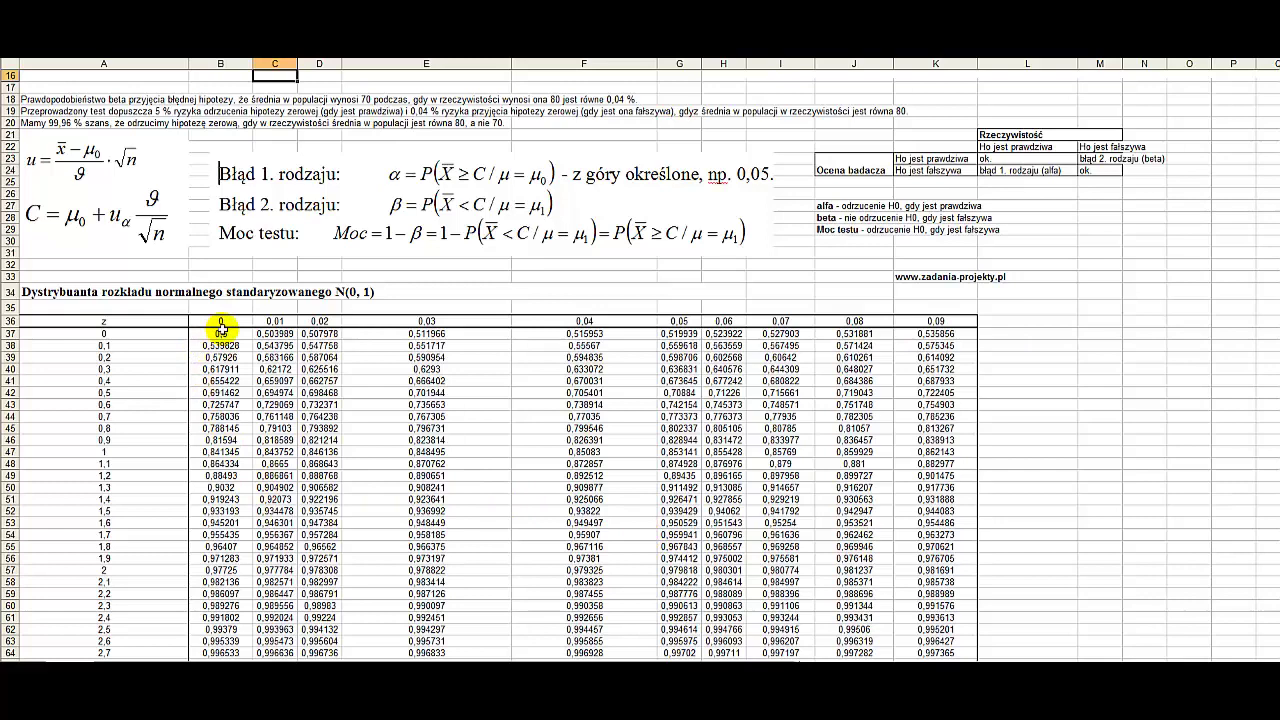
left_click_drag(221, 333, 928, 618)
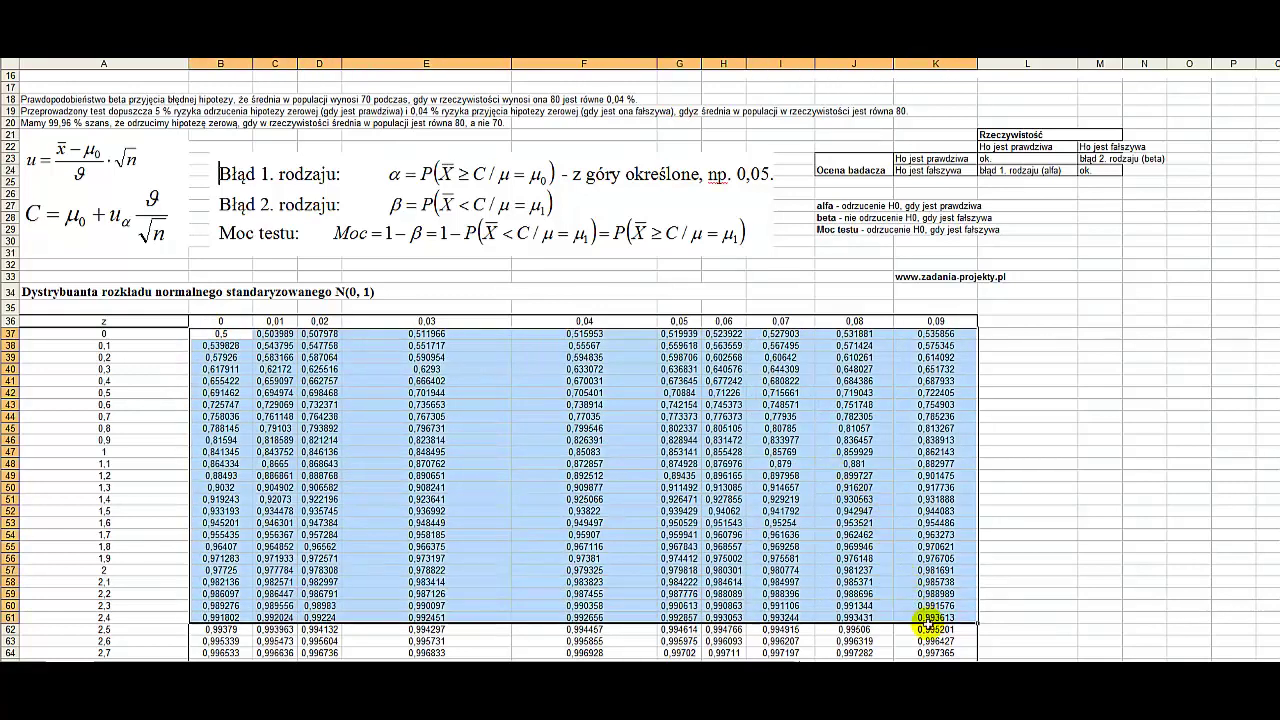
left_click_drag(928, 620, 930, 652)
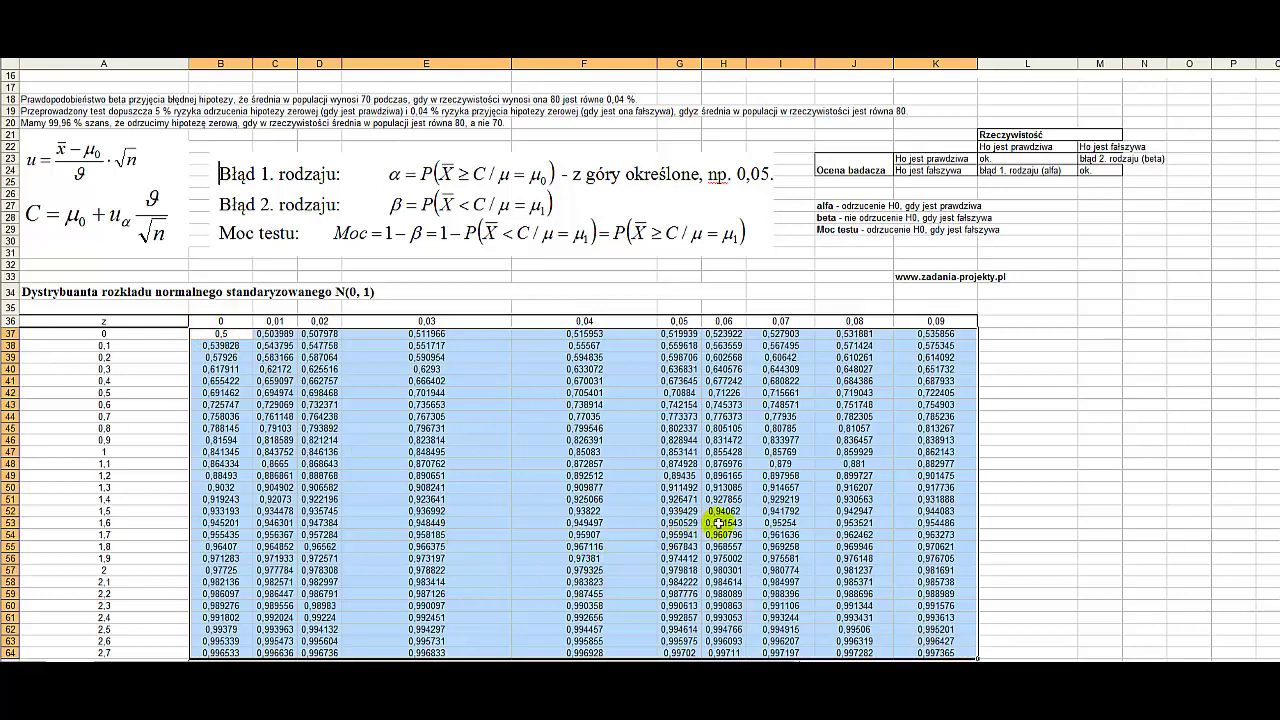
left_click_drag(718, 522, 155, 515)
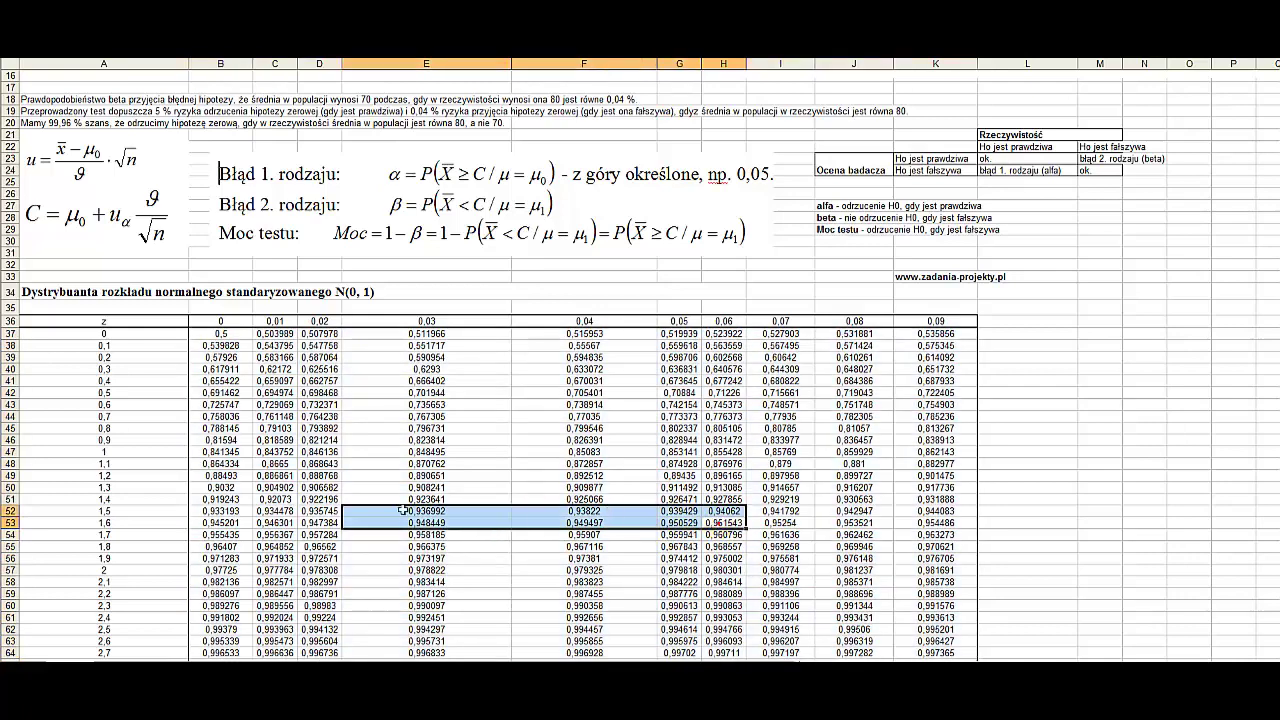
left_click_drag(722, 522, 712, 330)
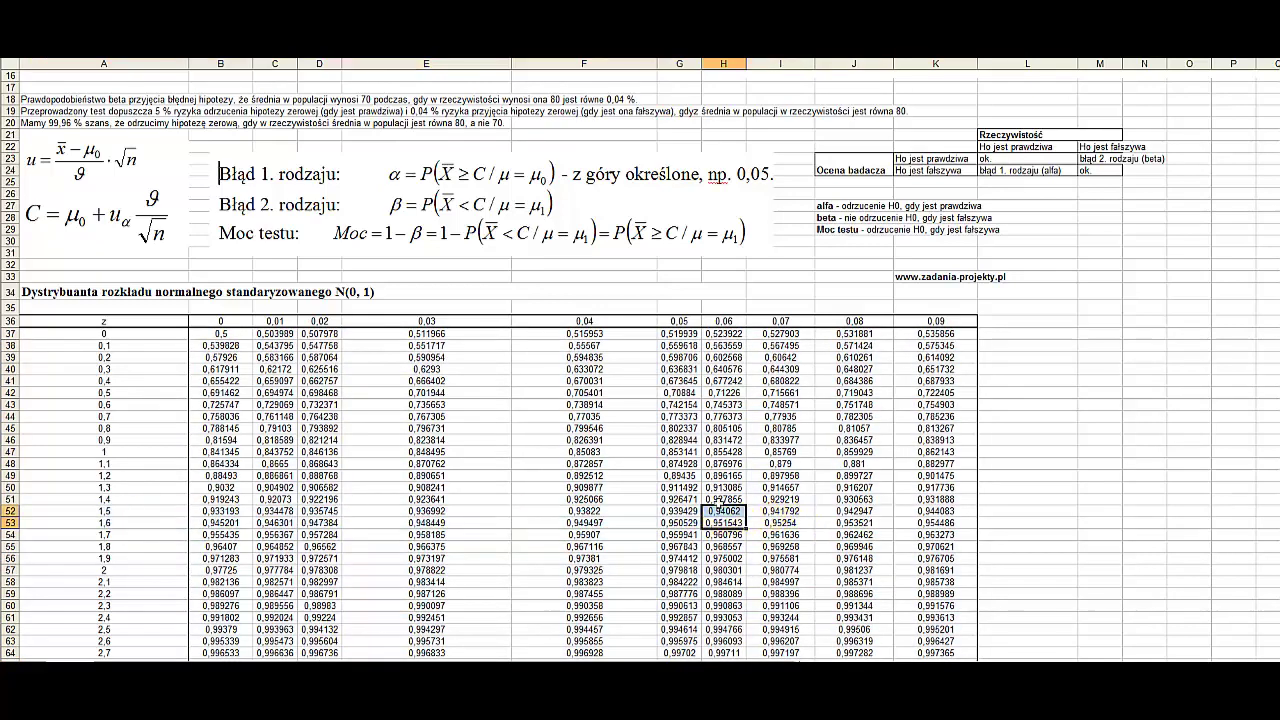
left_click_drag(590, 332, 590, 507)
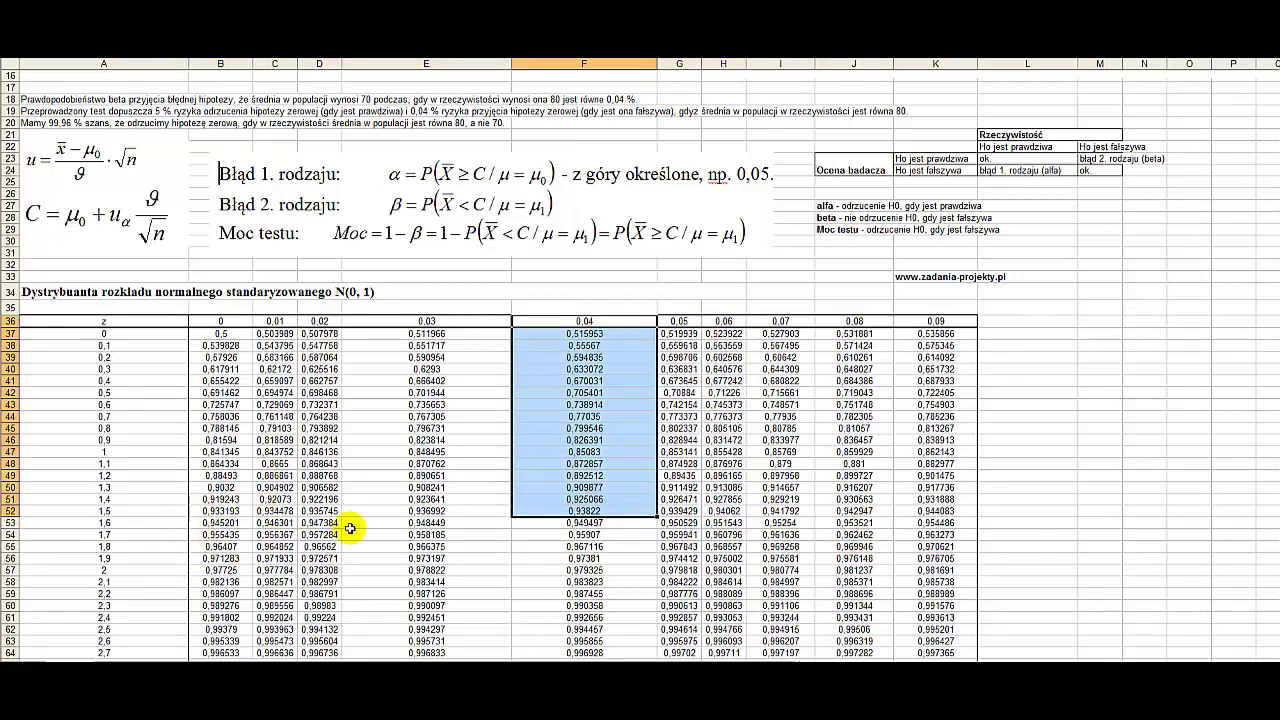
left_click_drag(555, 527, 226, 522)
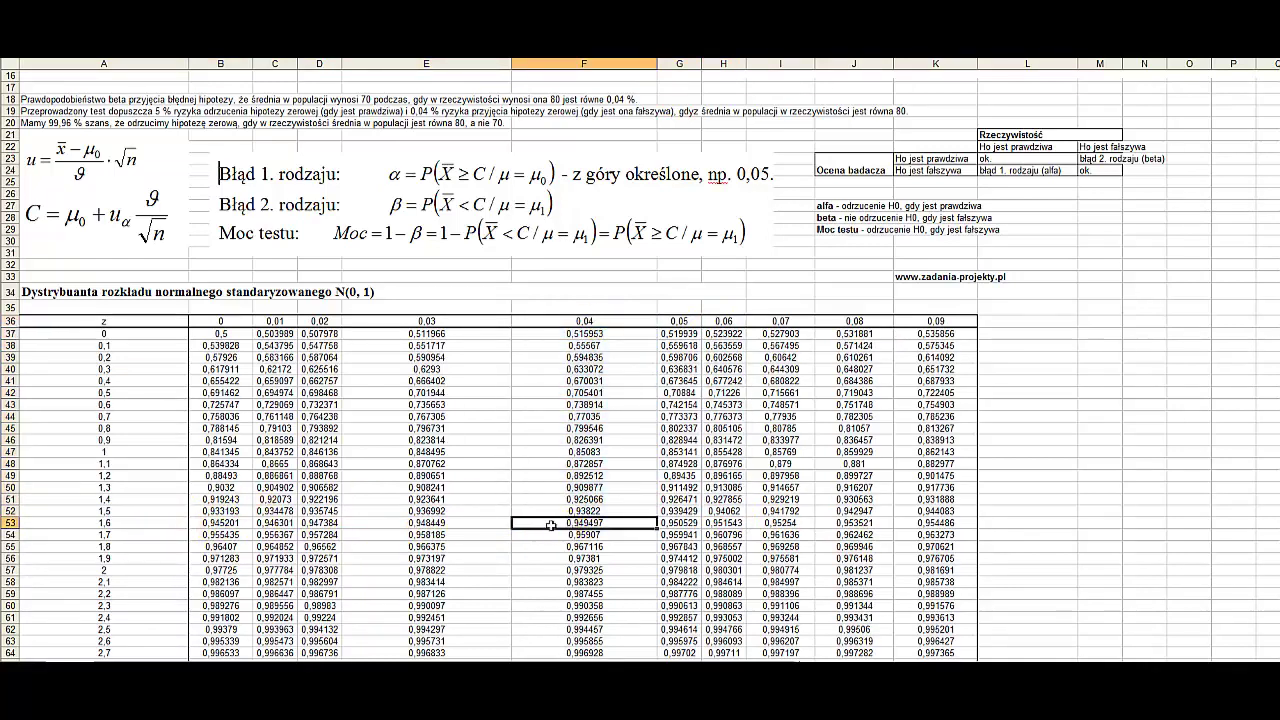
left_click_drag(555, 527, 557, 320)
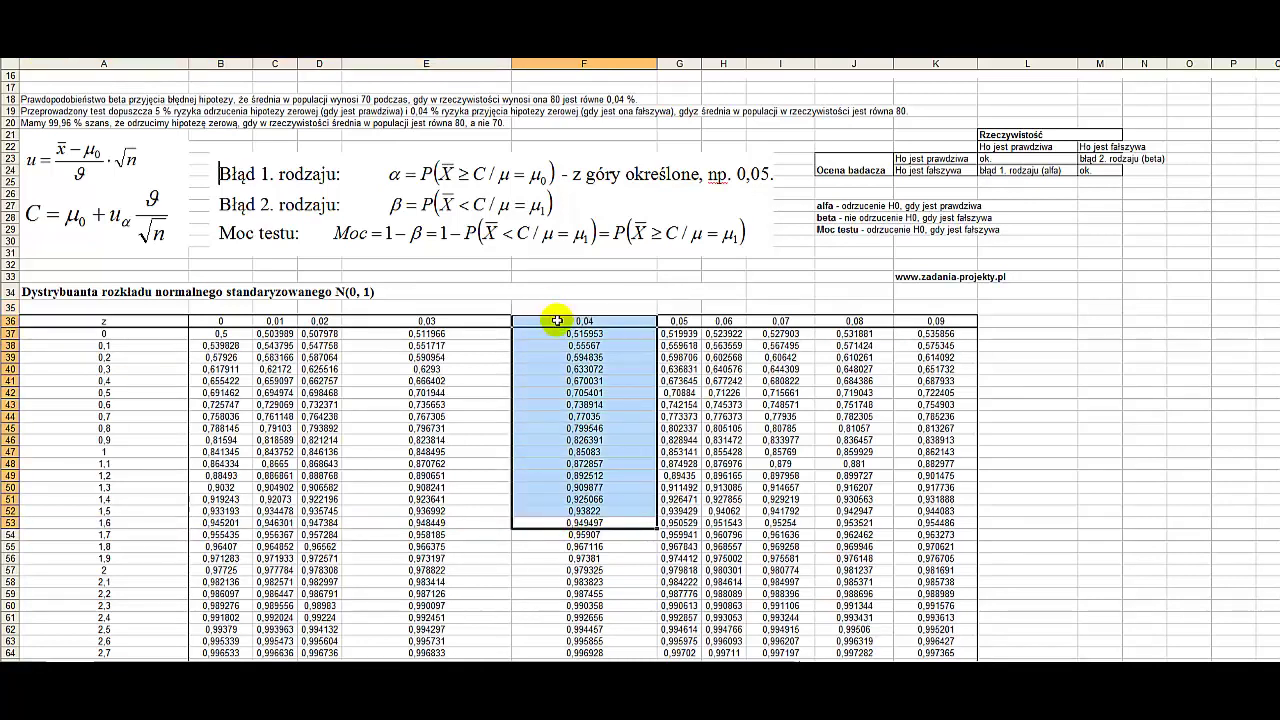
scroll(373, 359, "up", 5)
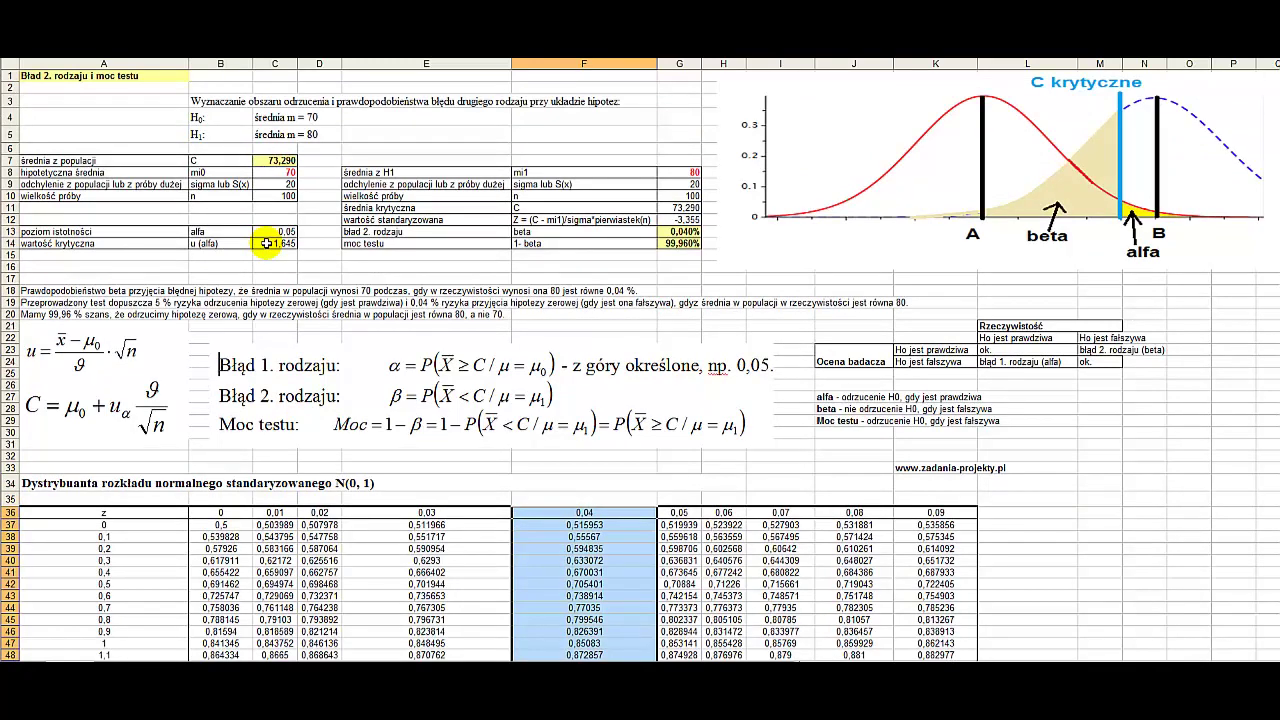
left_click(266, 243)
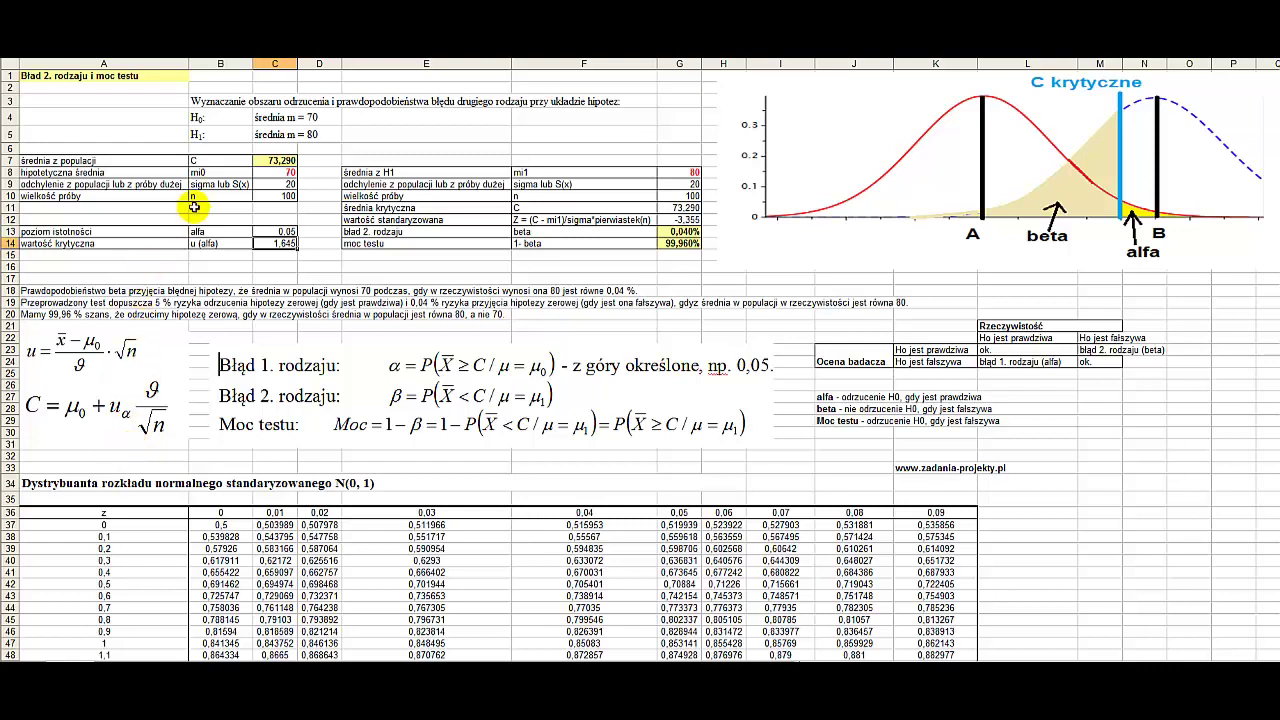
double_click(272, 161)
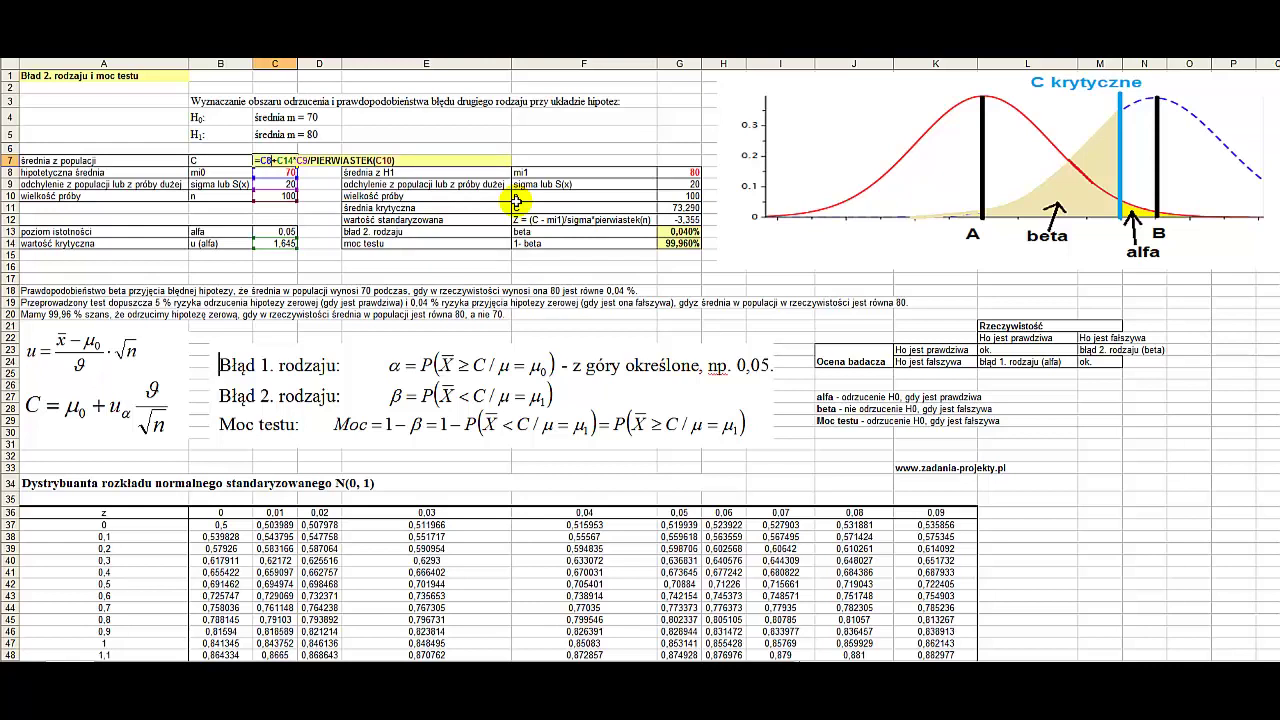
key("Escape")
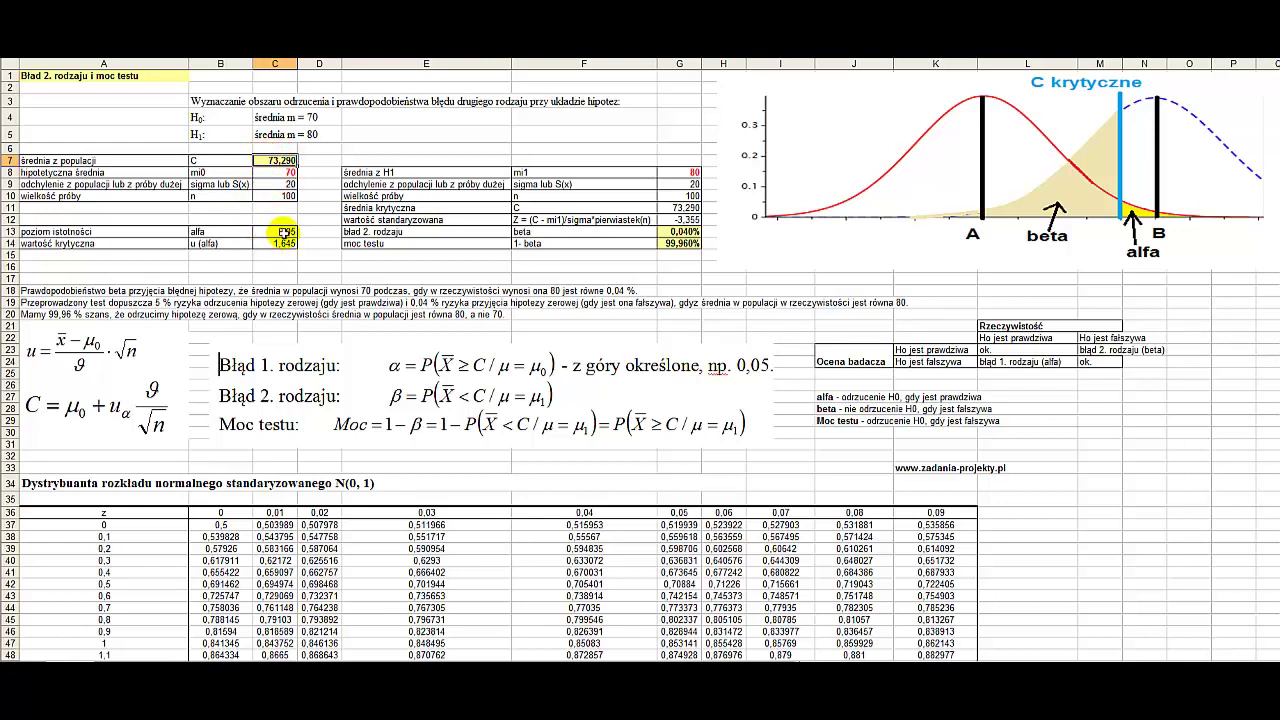
left_click(283, 232)
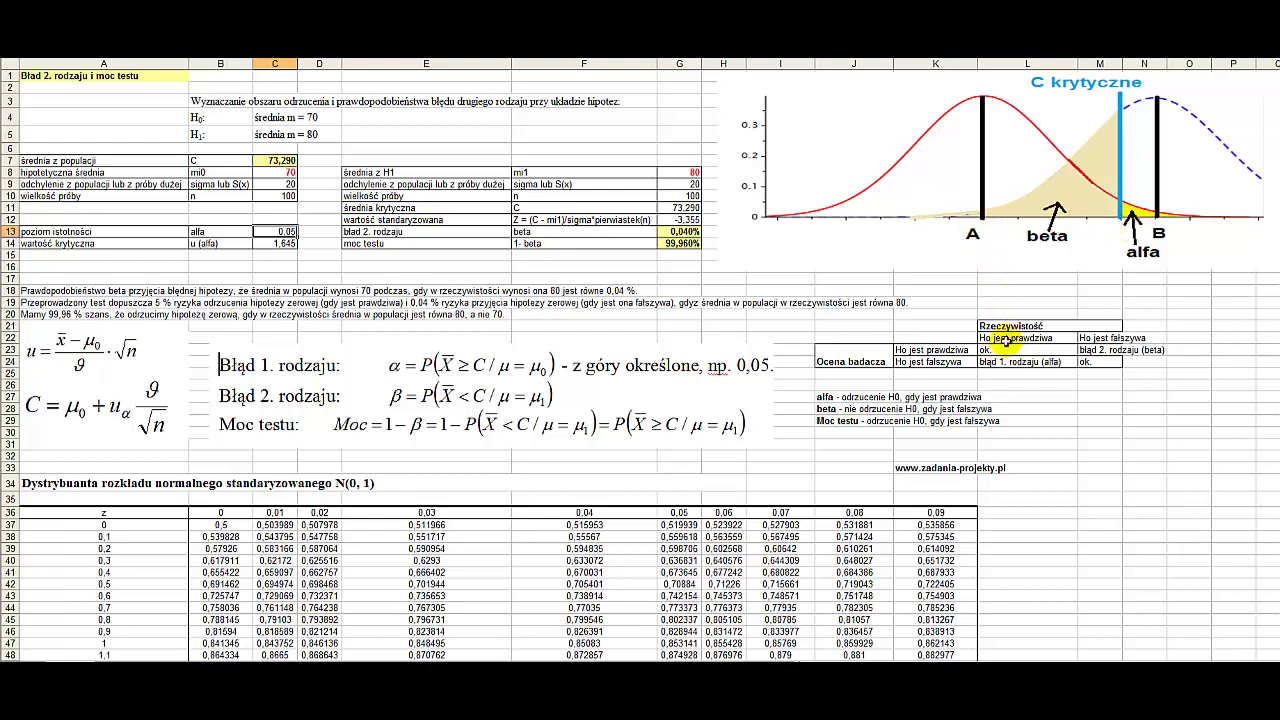
left_click(1106, 338)
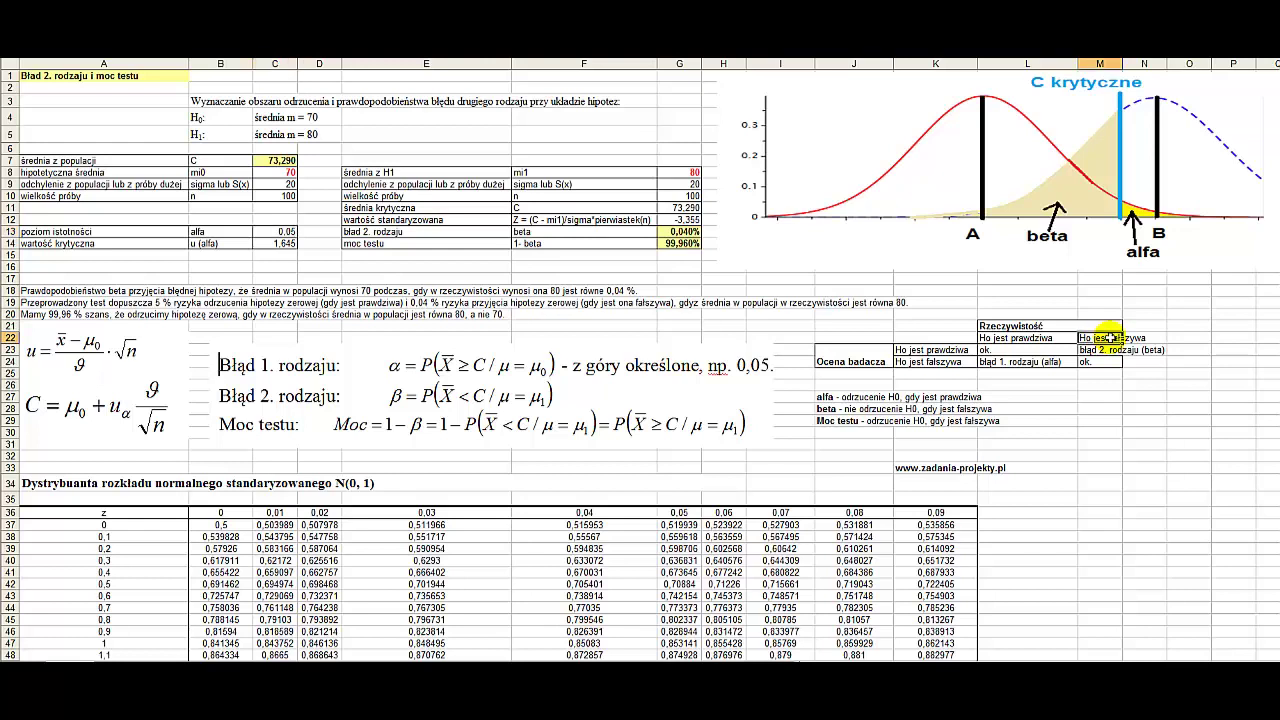
left_click(277, 172)
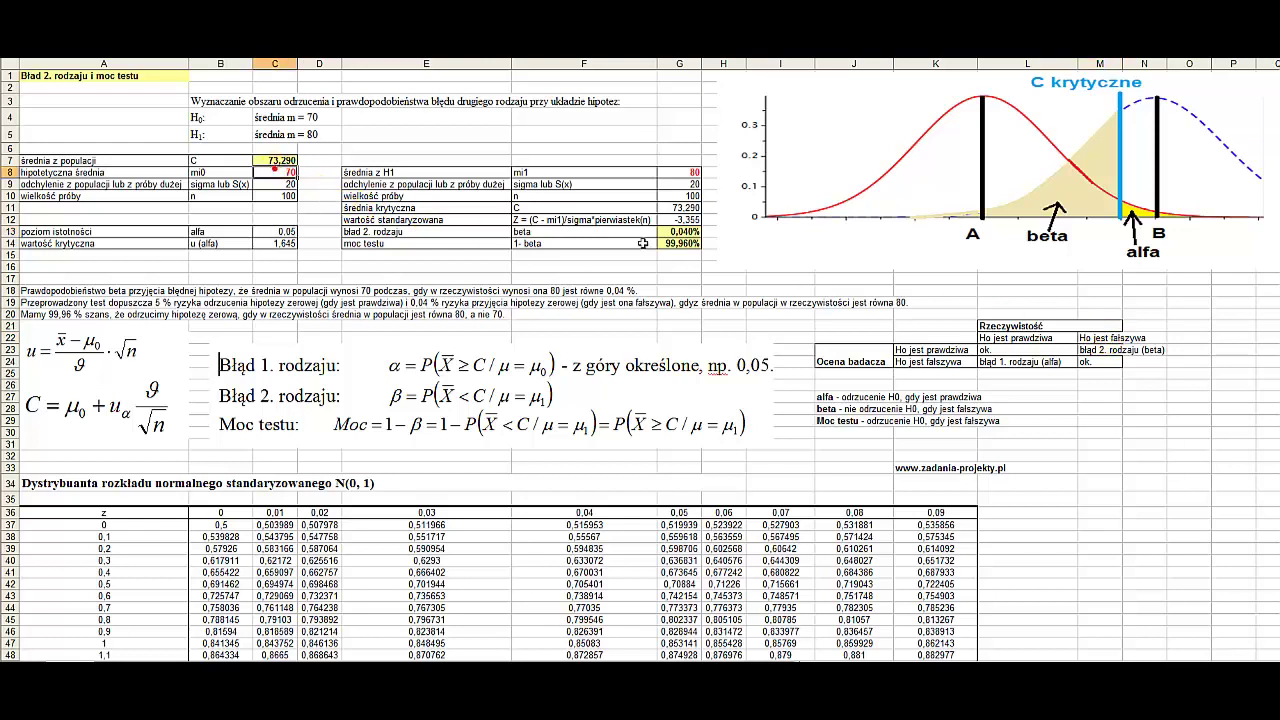
left_click(692, 174)
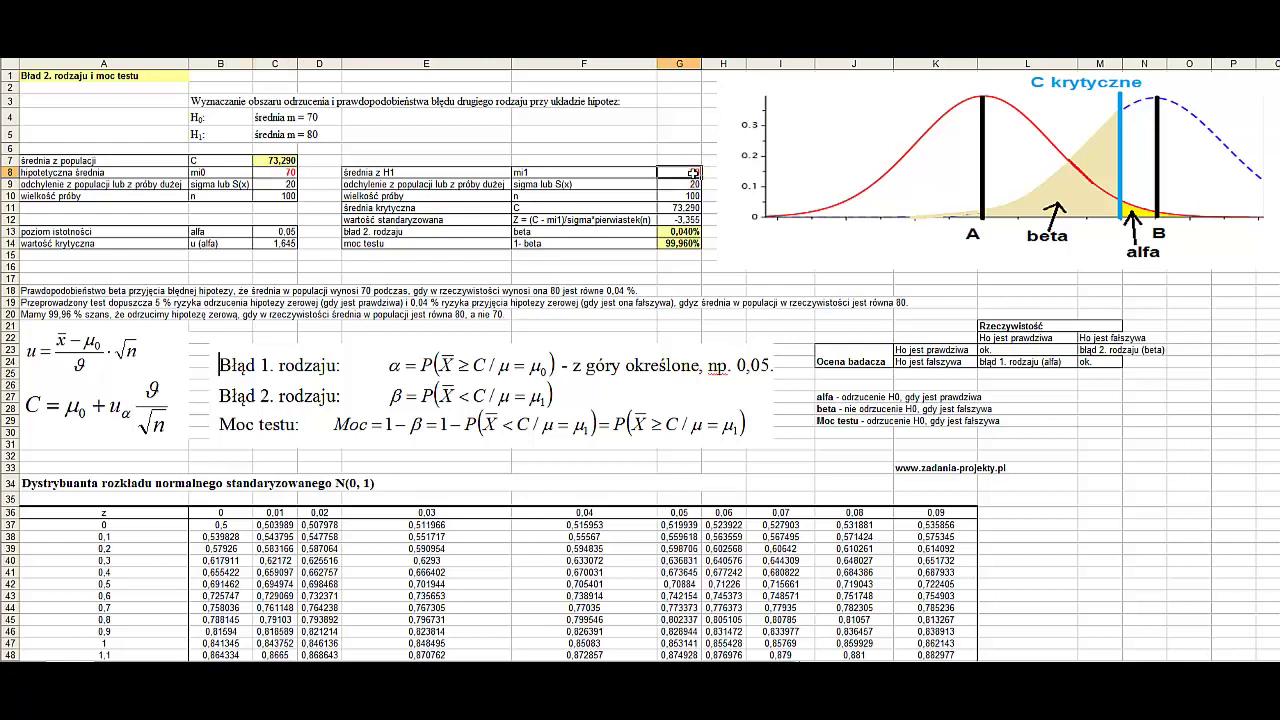
left_click(1100, 340)
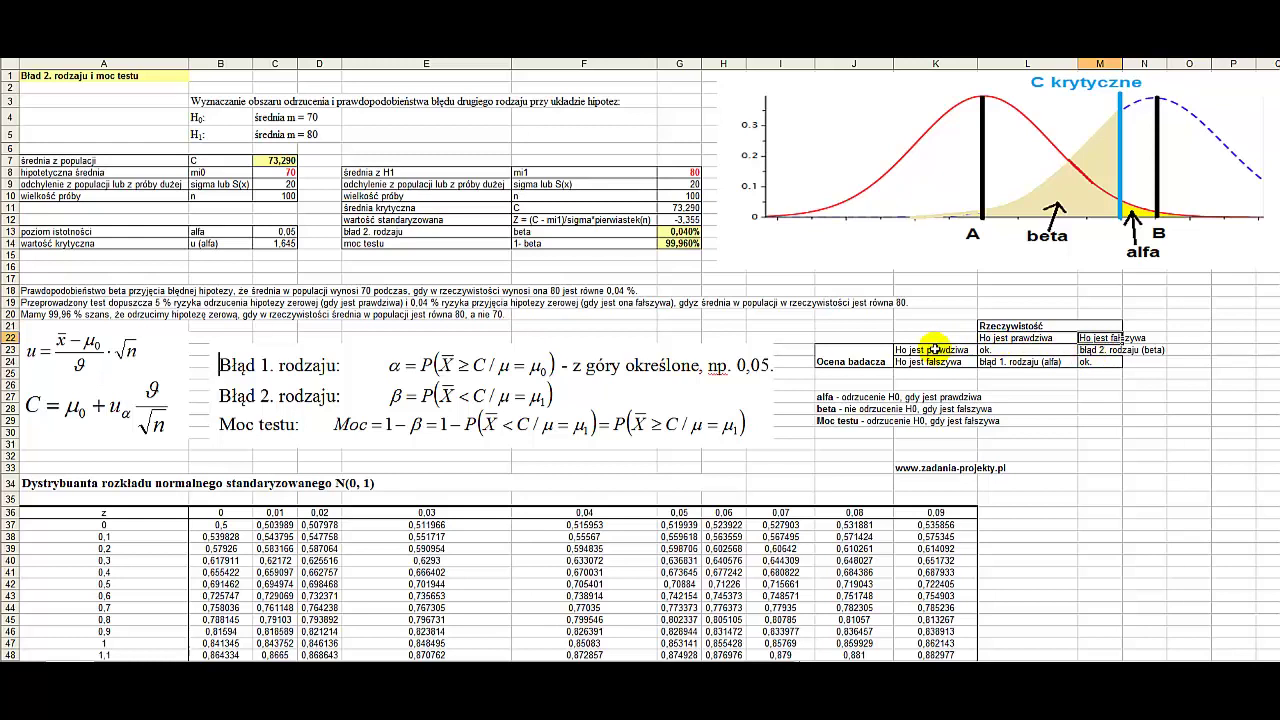
left_click(932, 349)
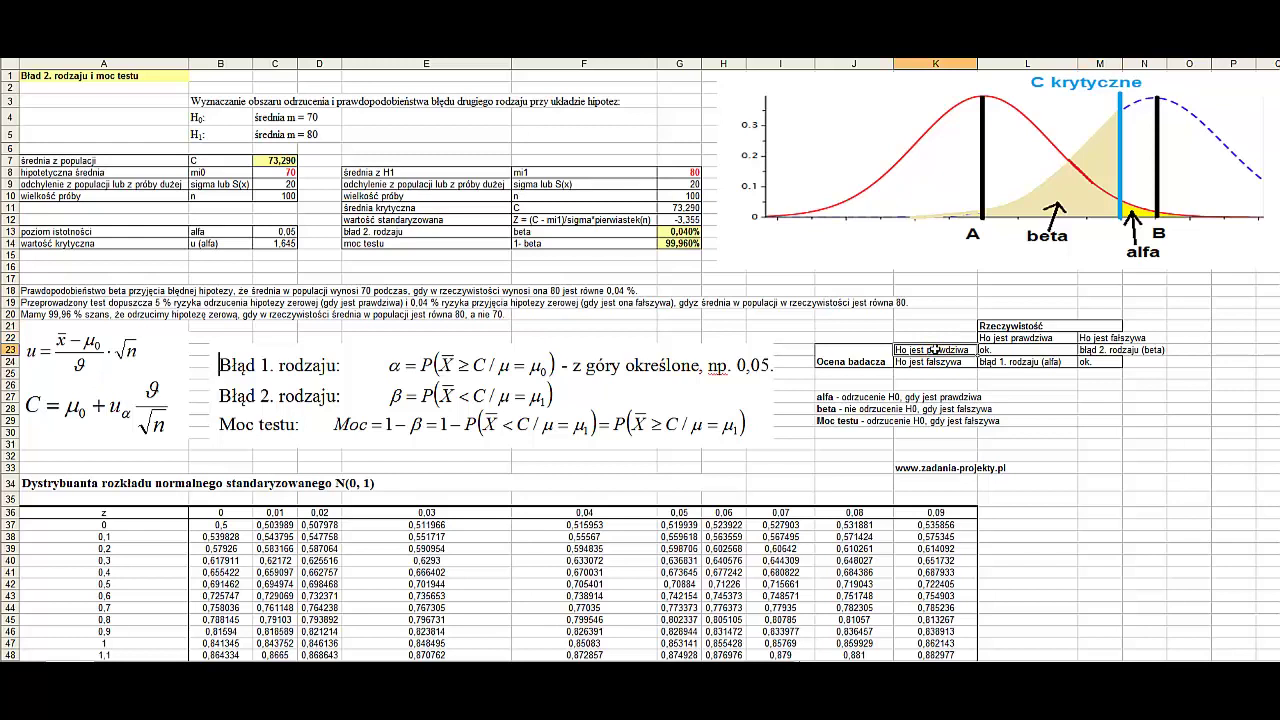
left_click(1098, 350)
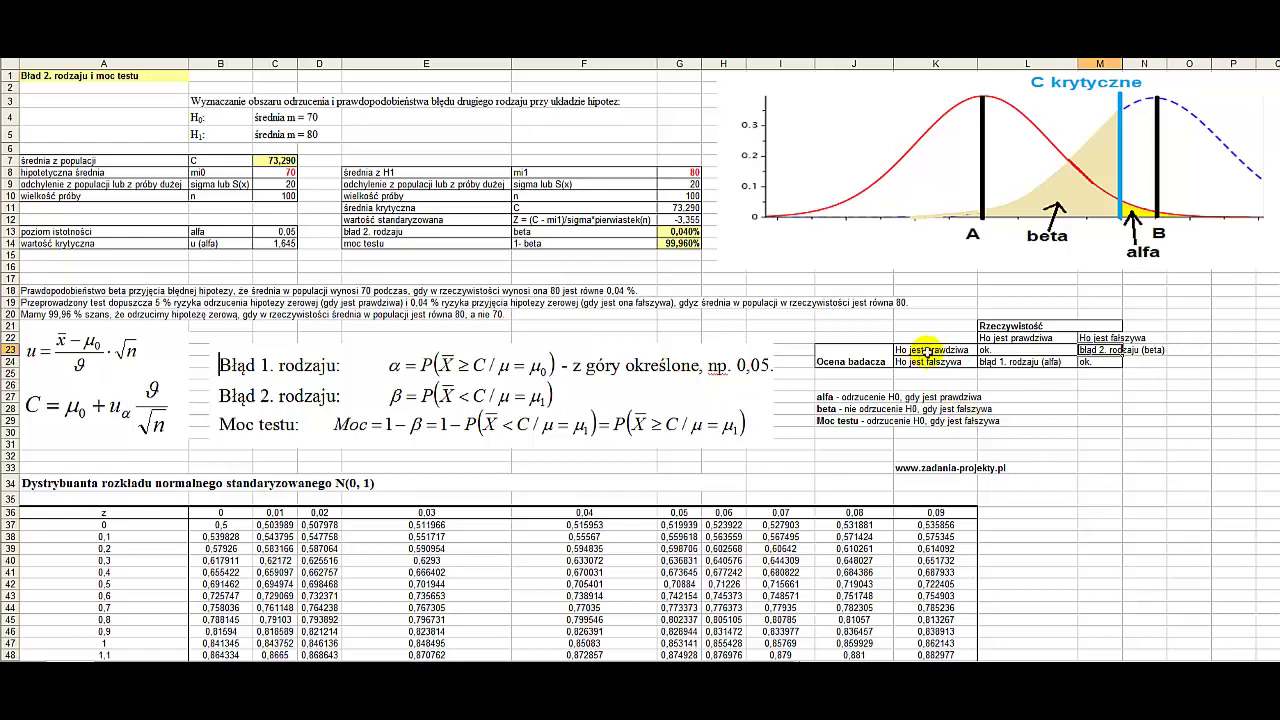
left_click(928, 351)
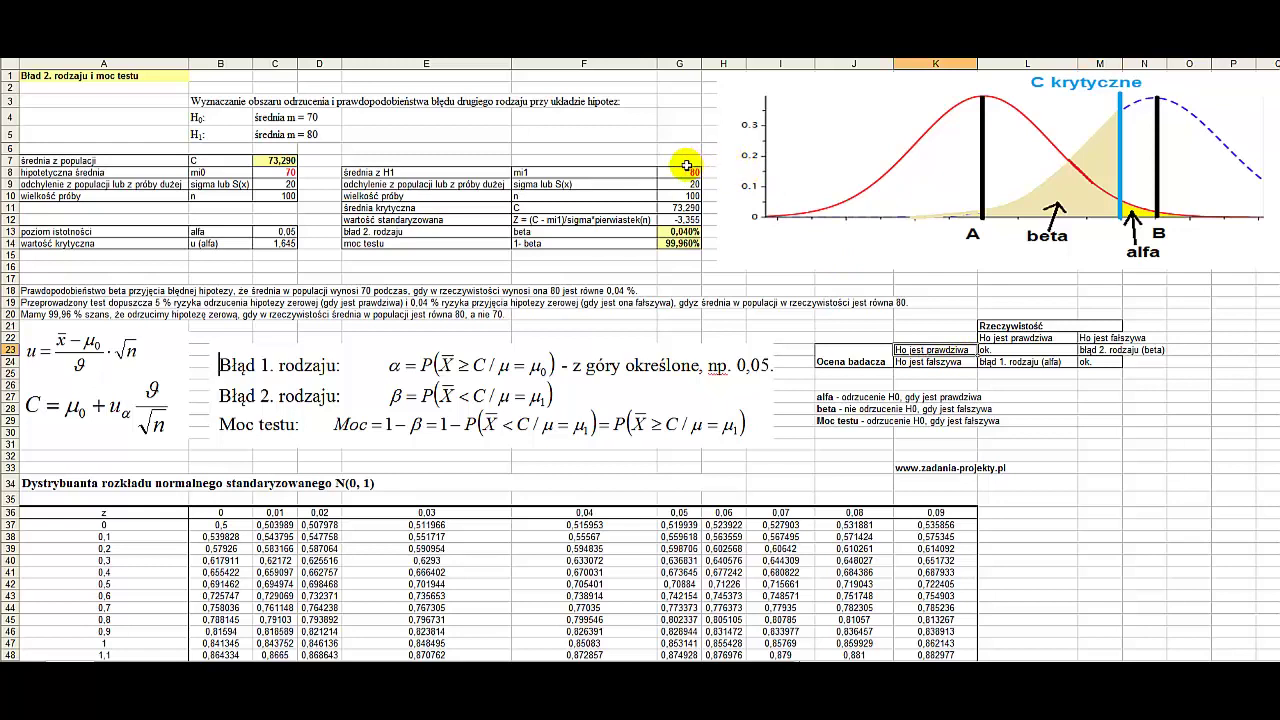
left_click(276, 172)
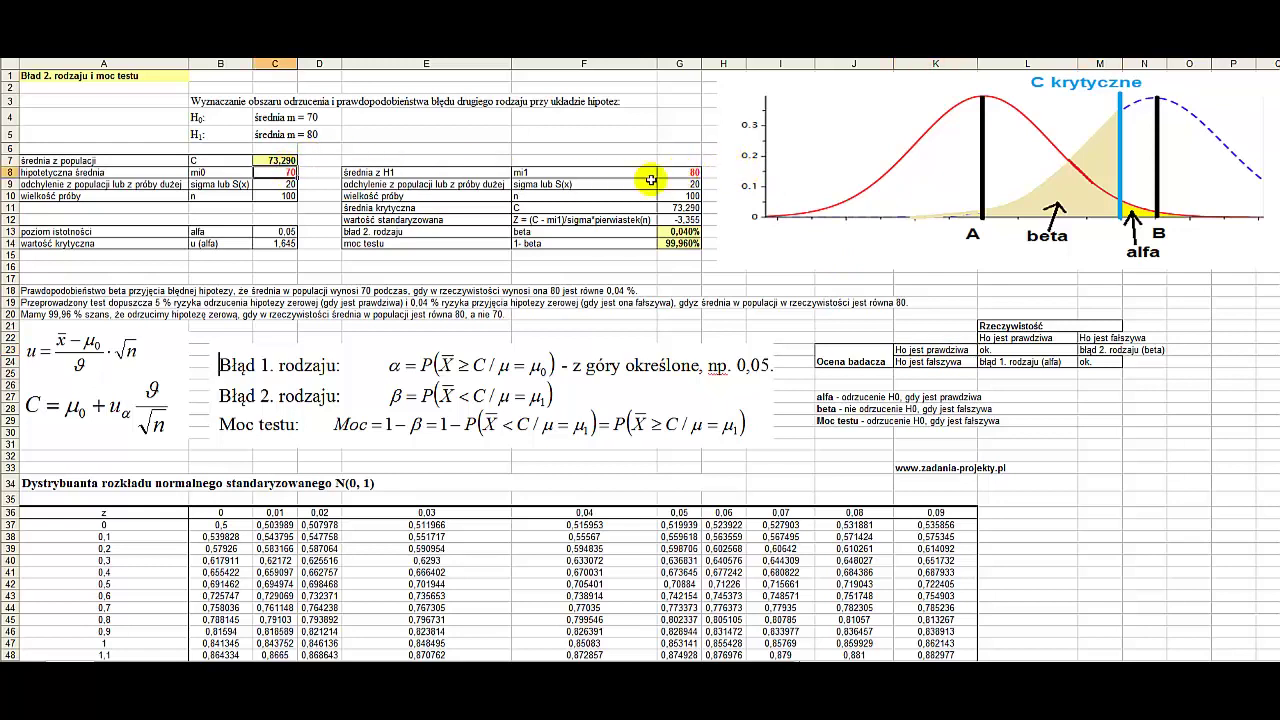
left_click(686, 172)
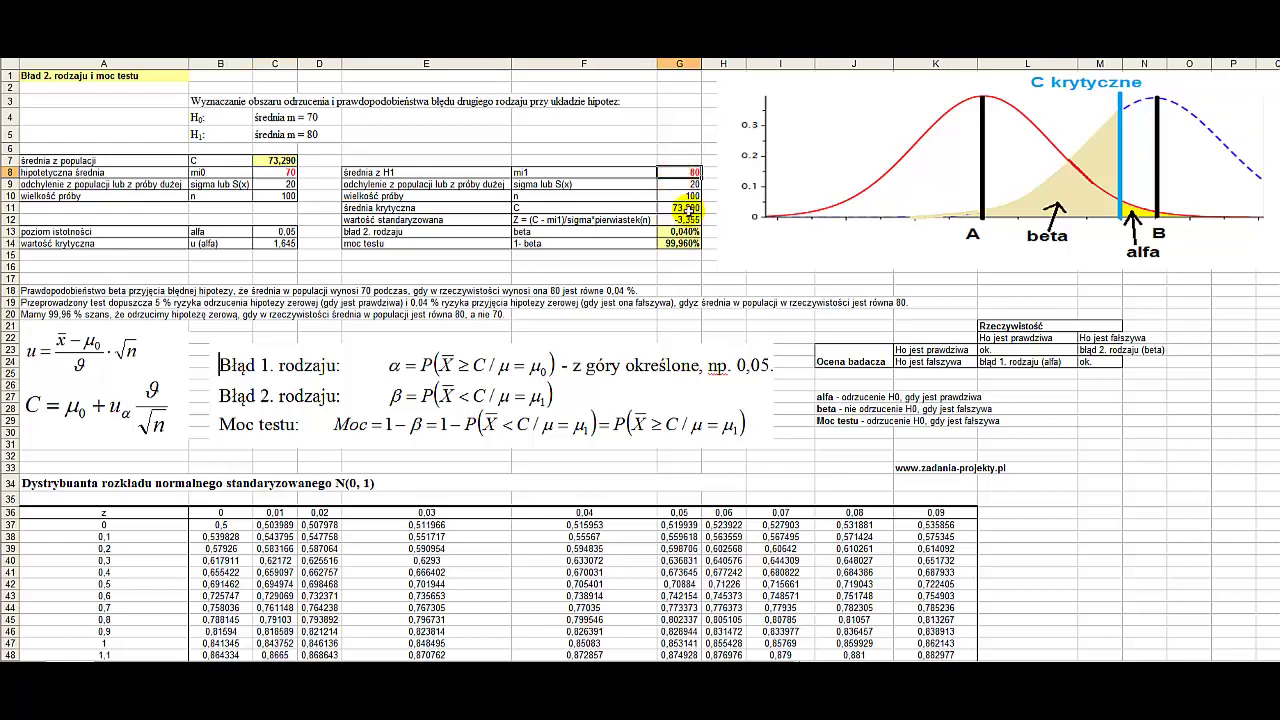
left_click(679, 208)
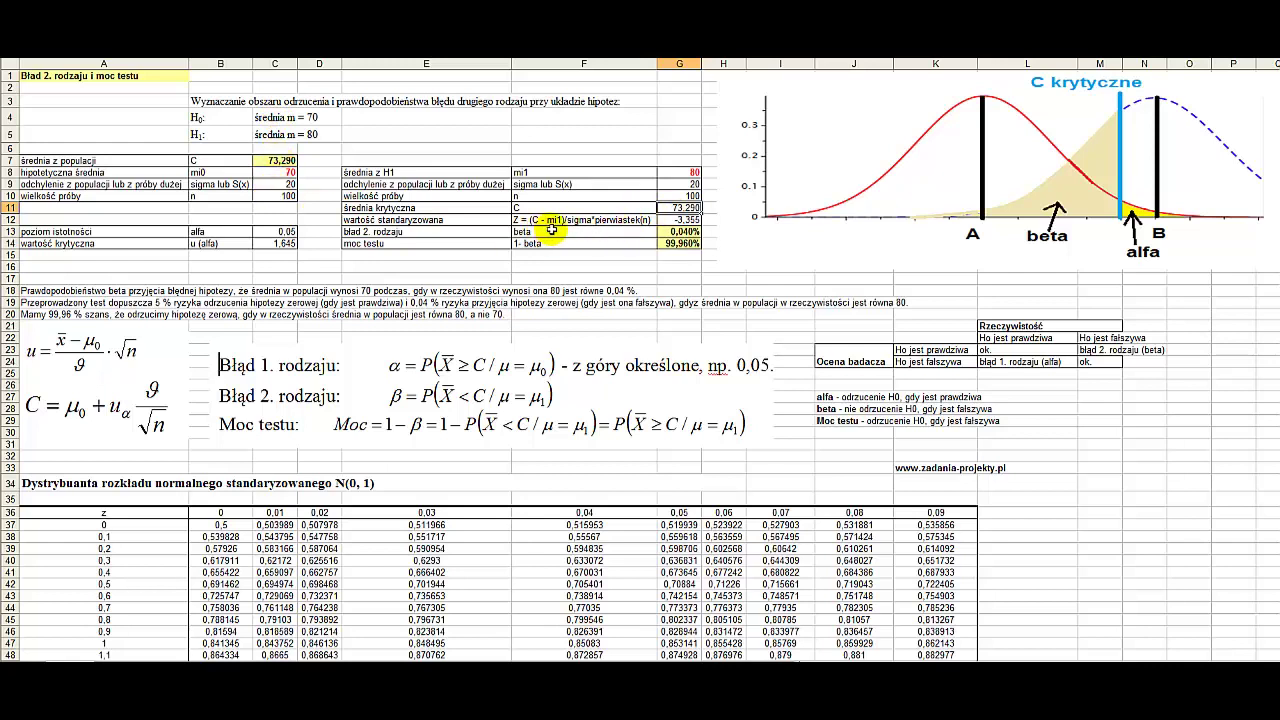
left_click(680, 168)
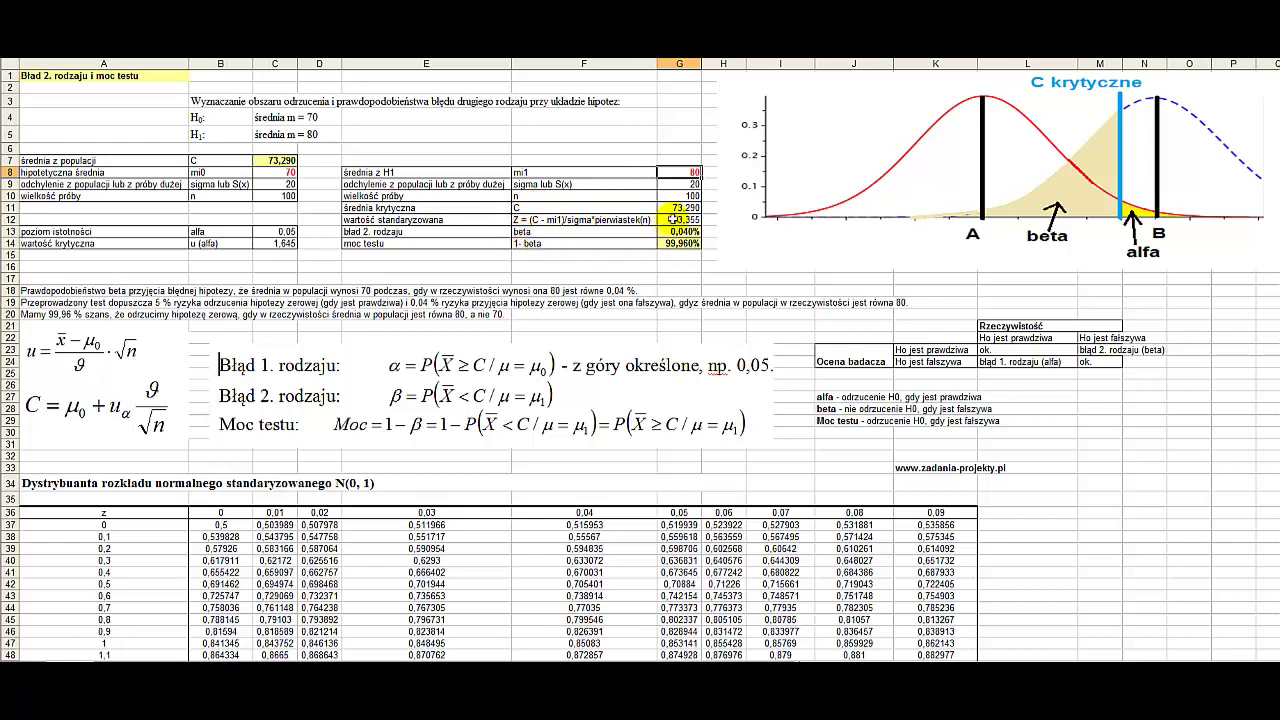
left_click(690, 209)
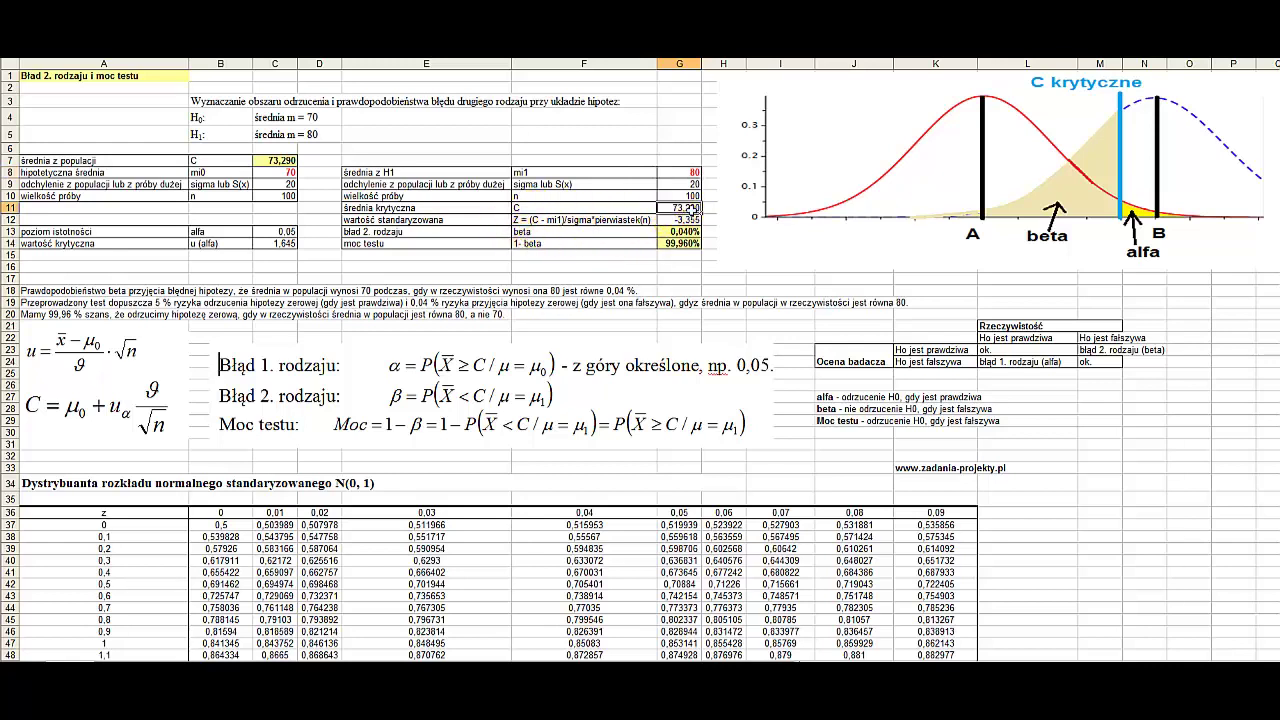
left_click(688, 172)
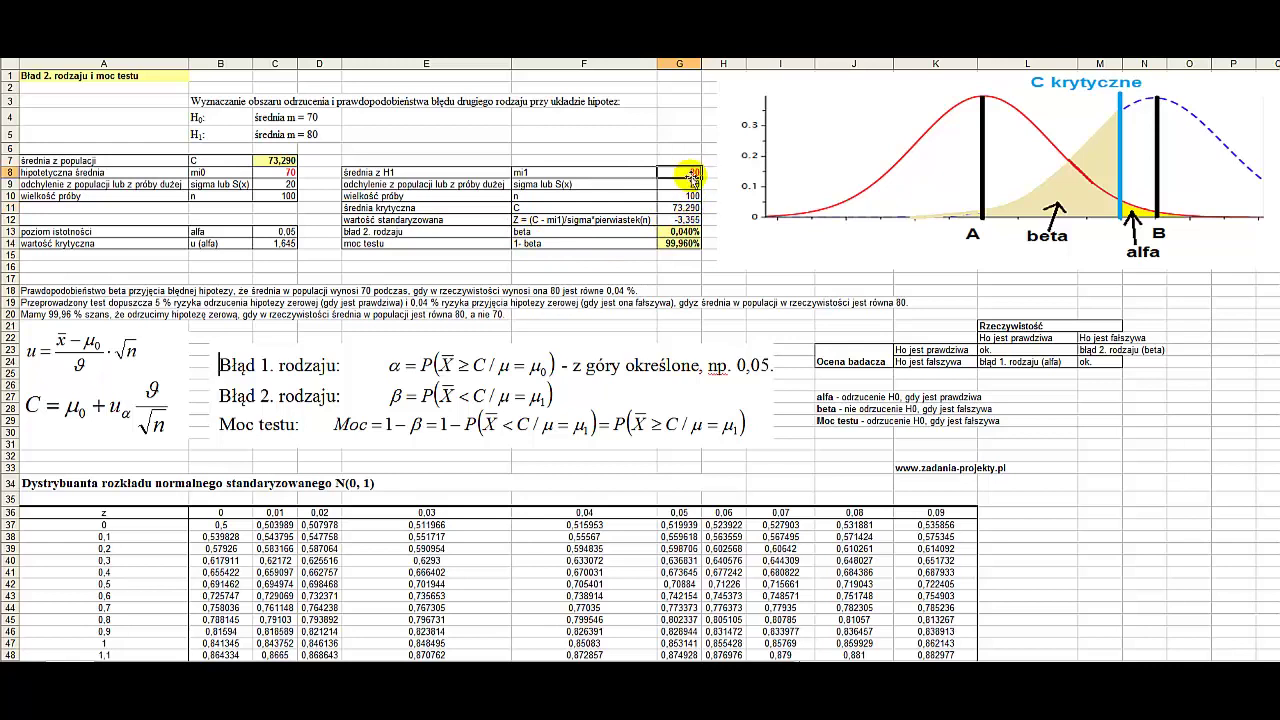
left_click(547, 232)
double_click(664, 232)
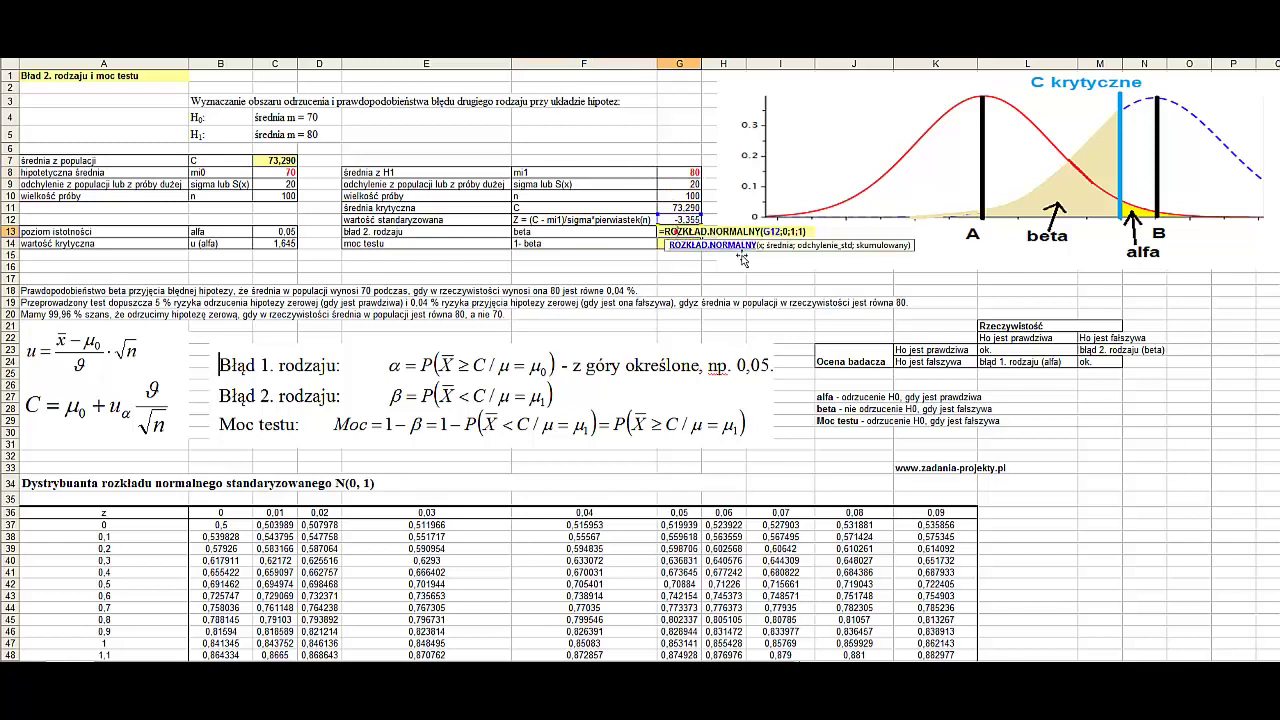
key("Return")
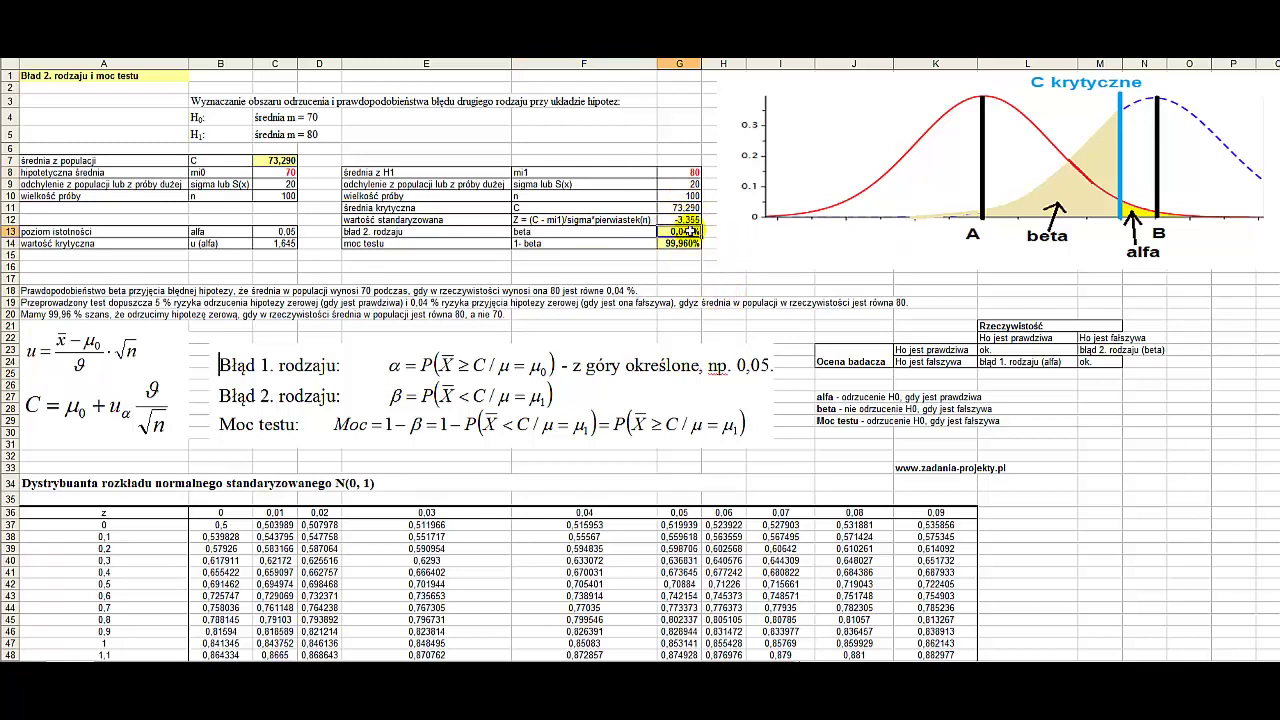
double_click(690, 232)
left_click(779, 232)
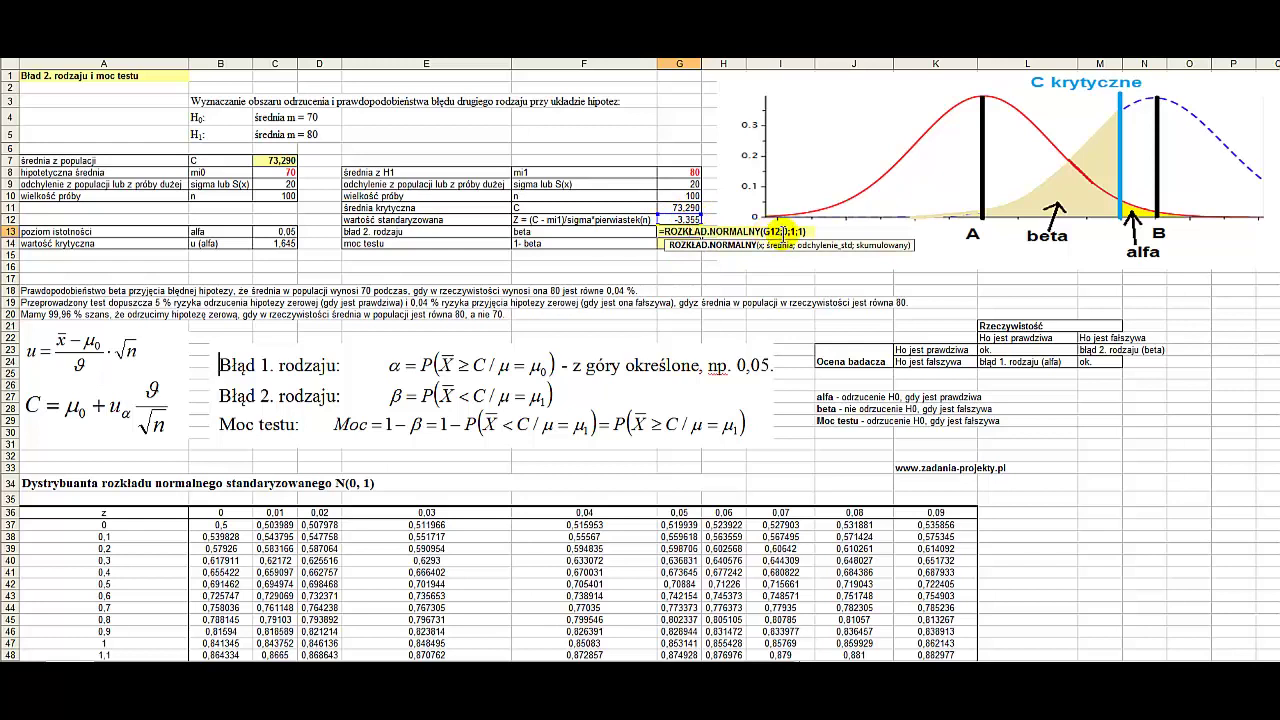
key("Return")
left_click(665, 231)
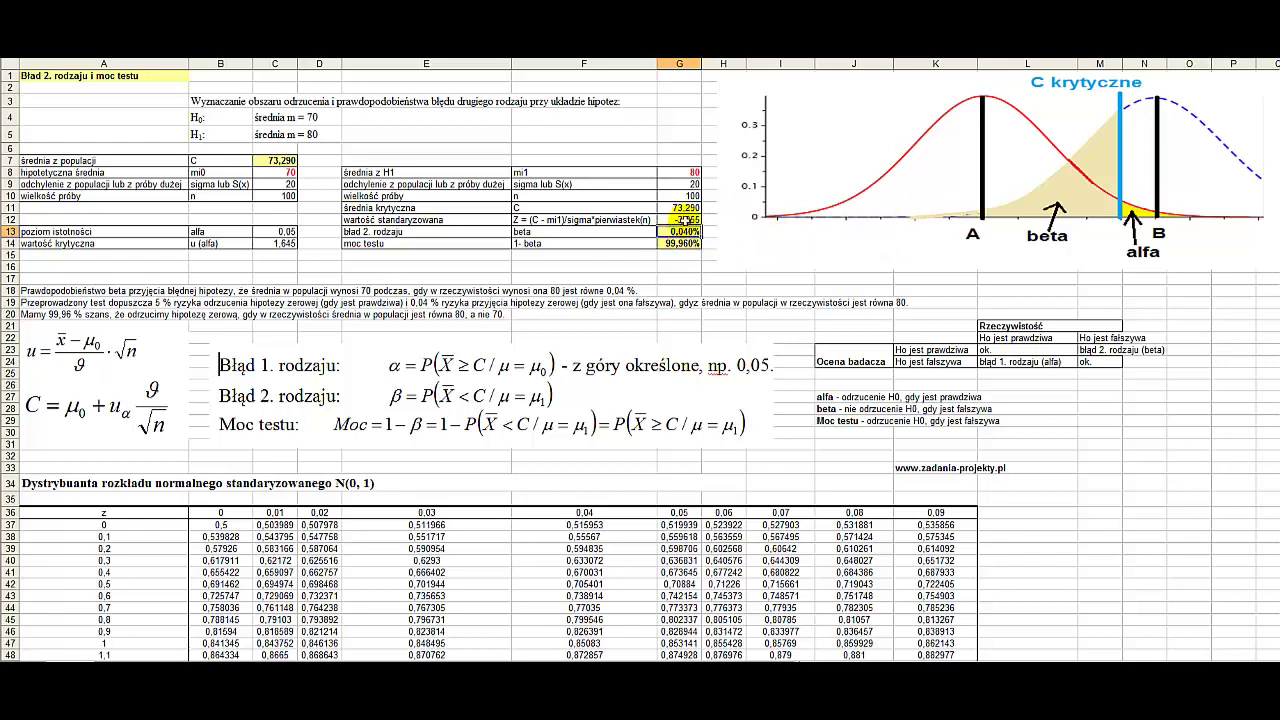
left_click(682, 219)
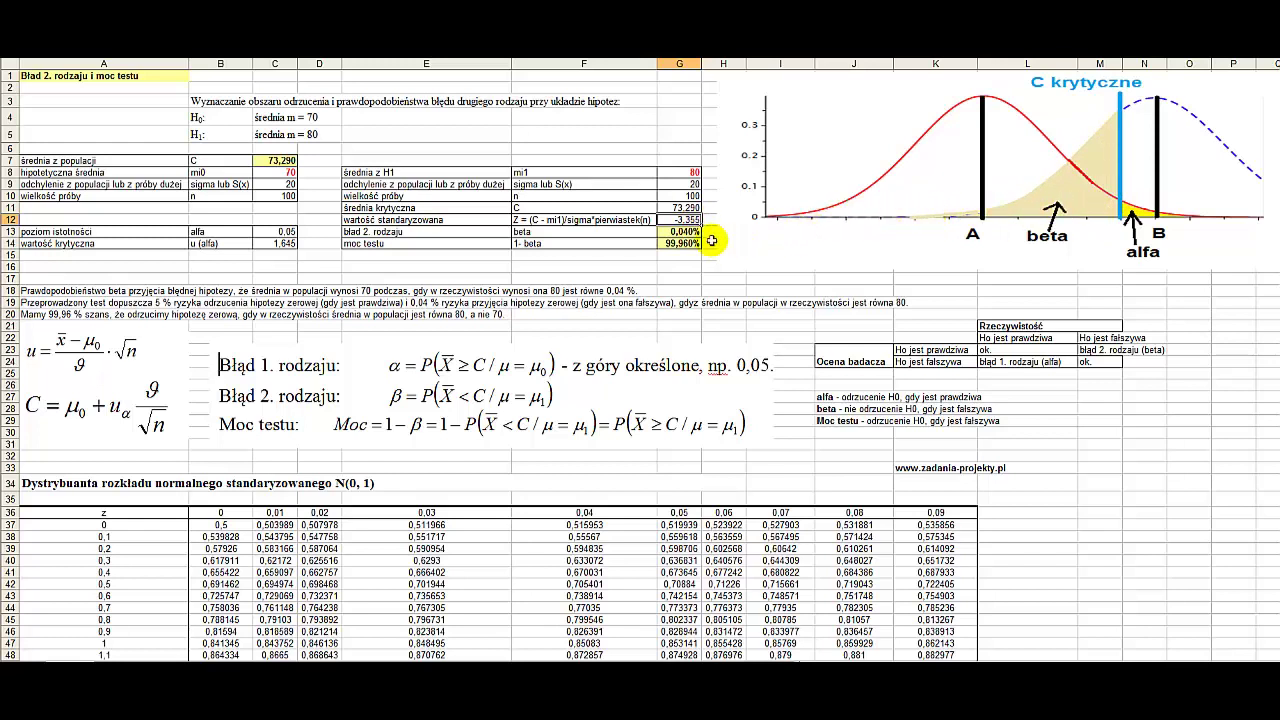
left_click(638, 231)
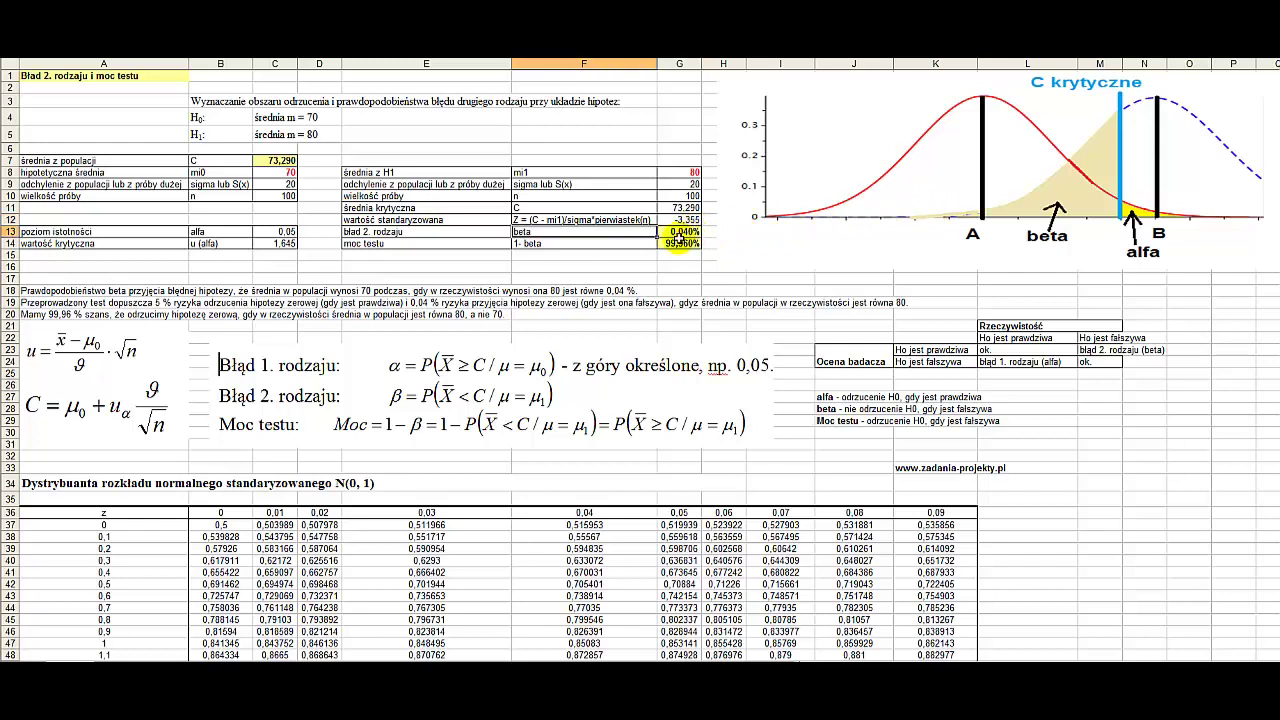
left_click(679, 241)
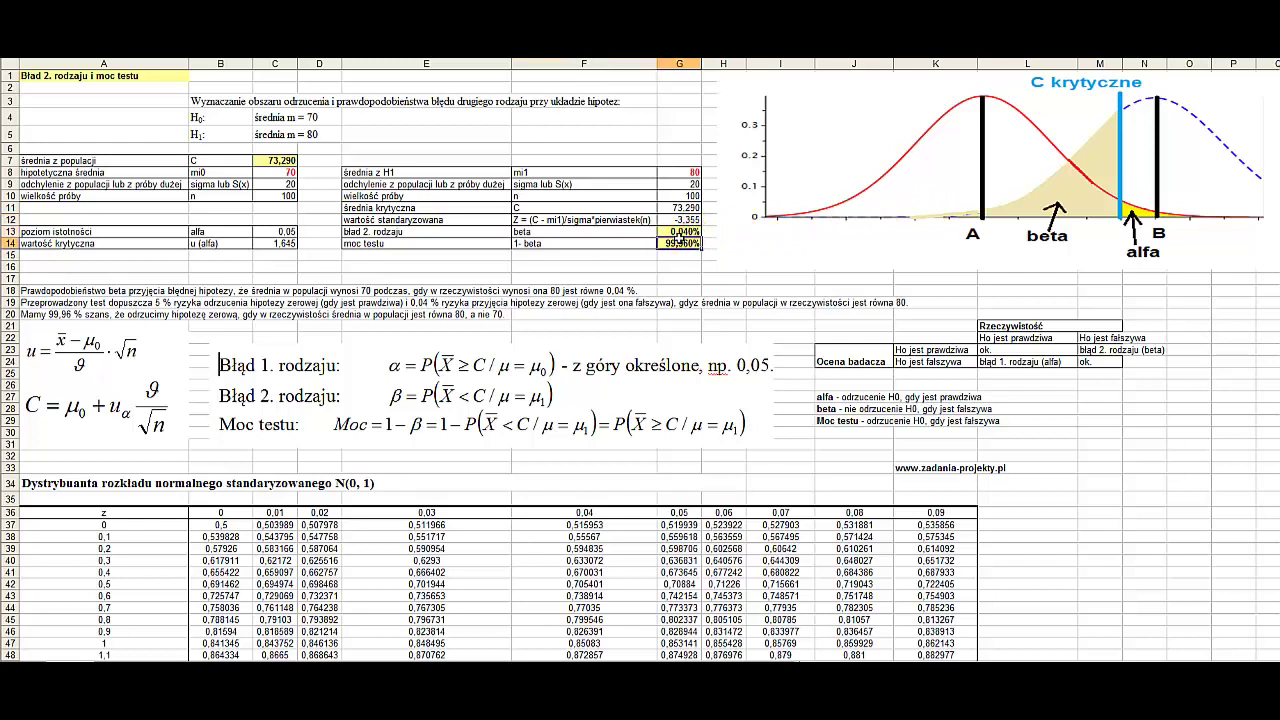
left_click(63, 291)
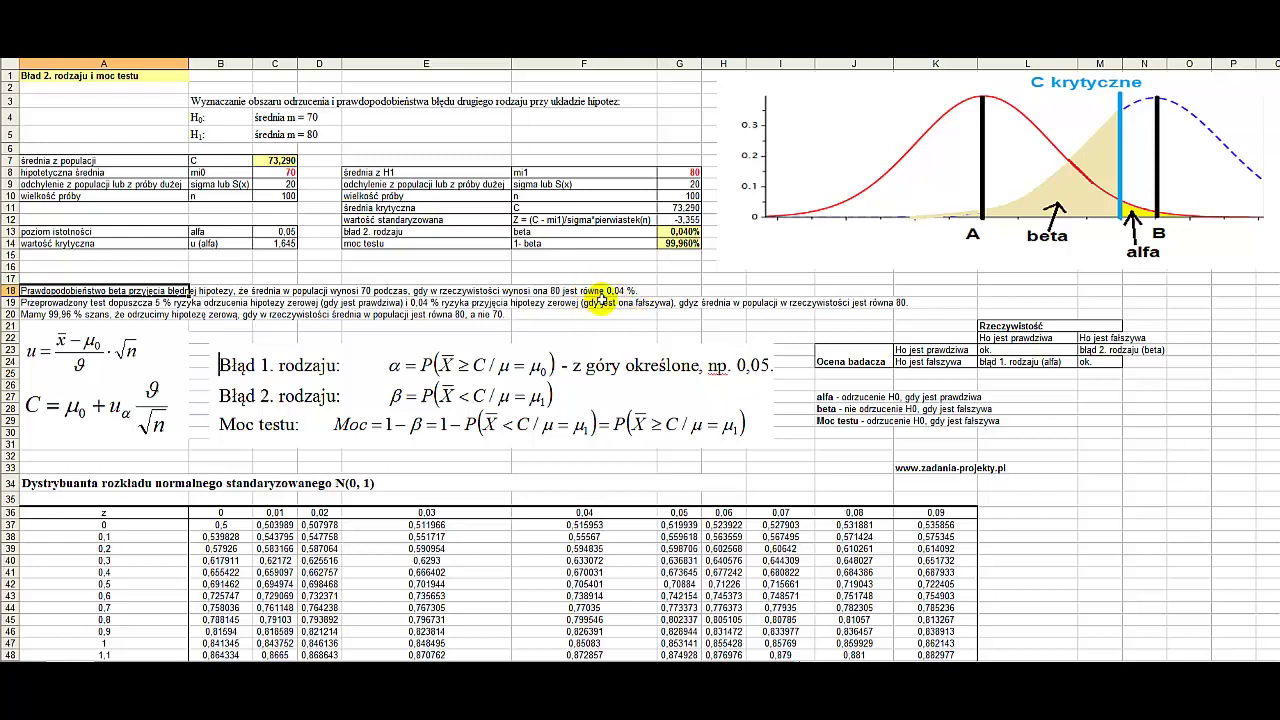
left_click(105, 303)
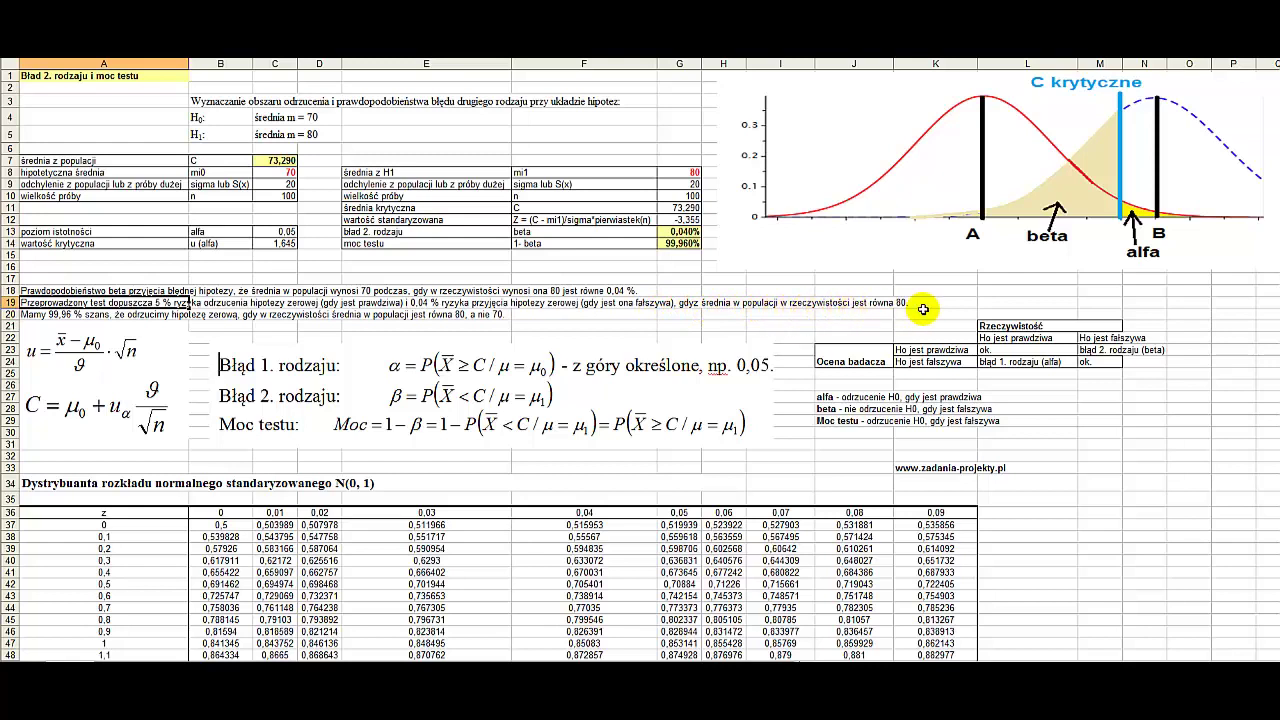
left_click(692, 230)
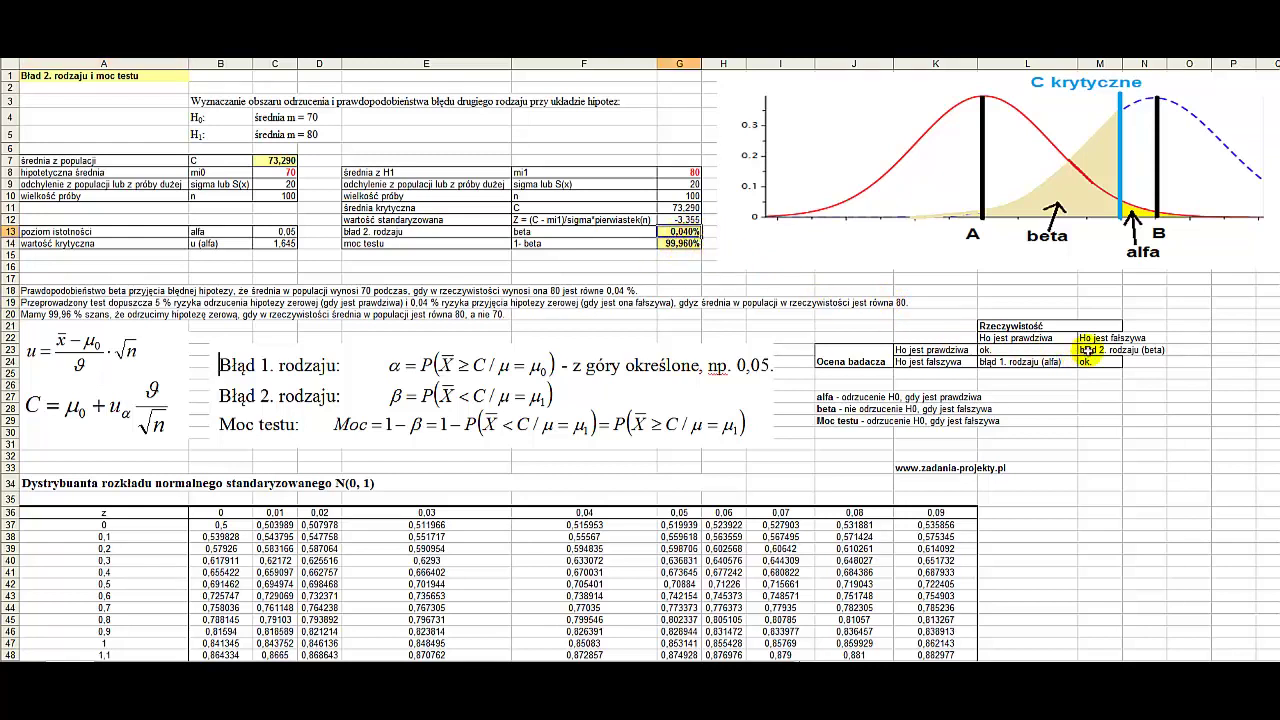
left_click(926, 349)
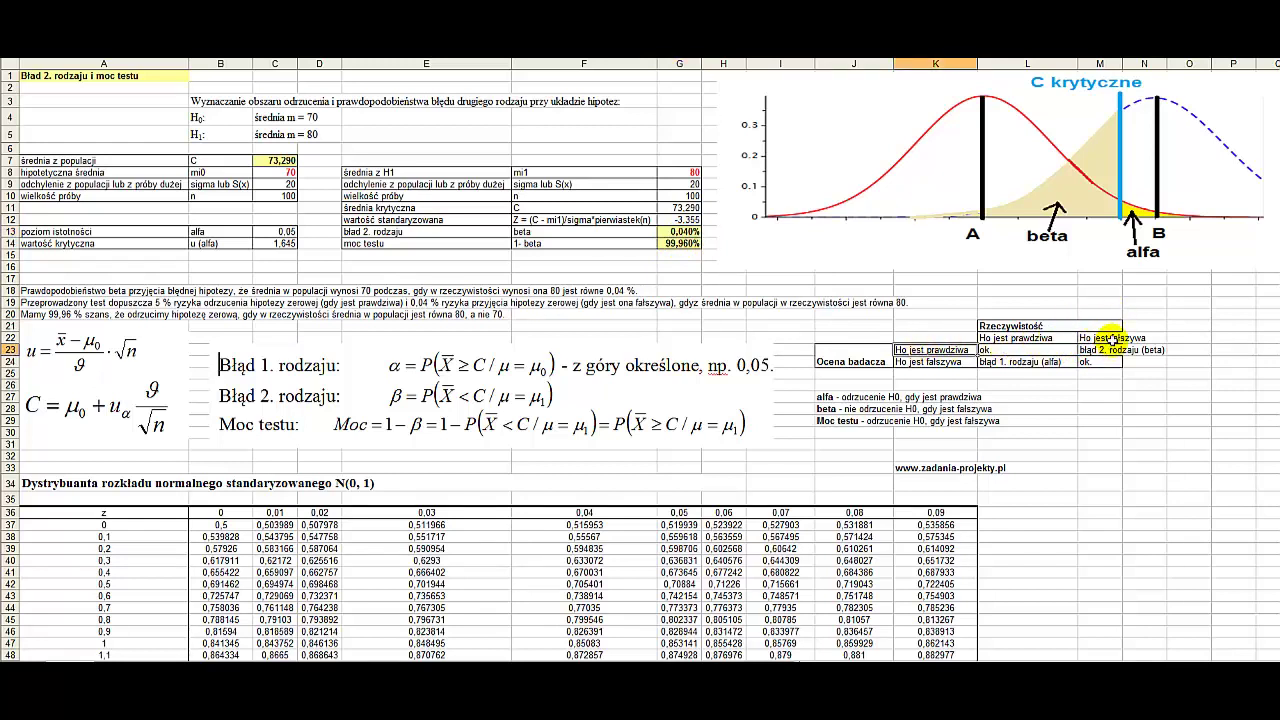
left_click(1100, 339)
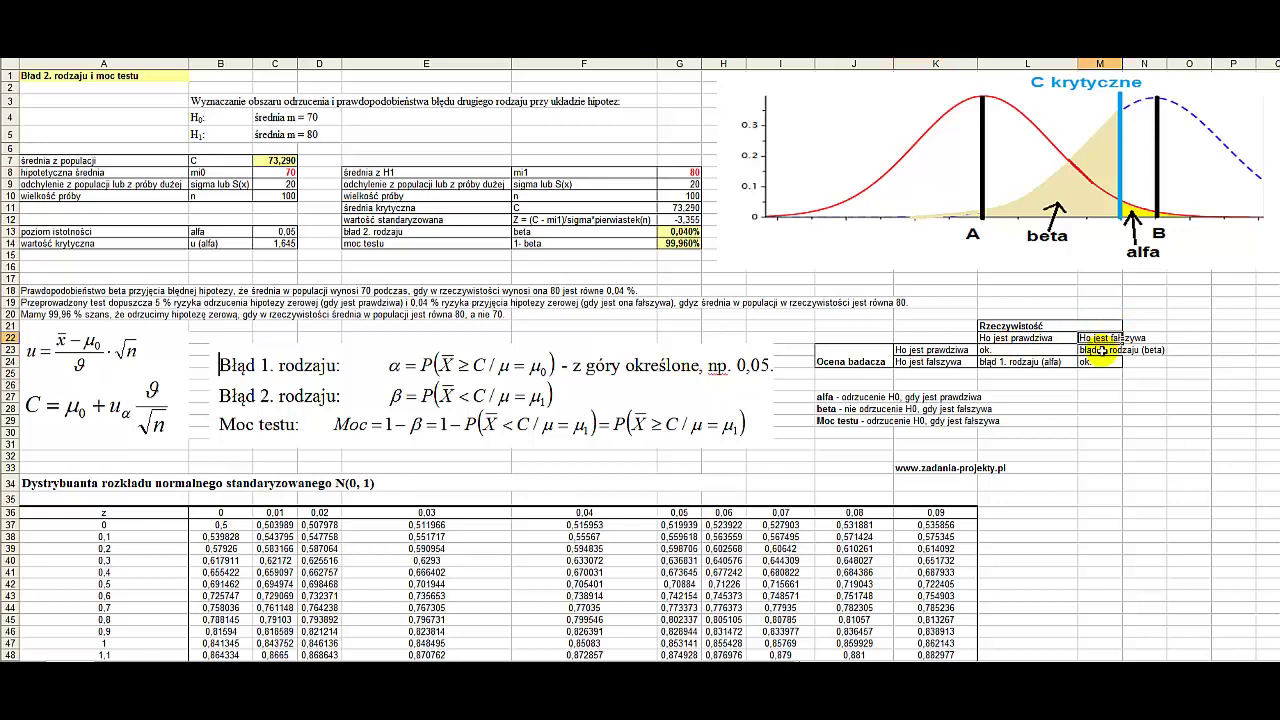
left_click(1102, 350)
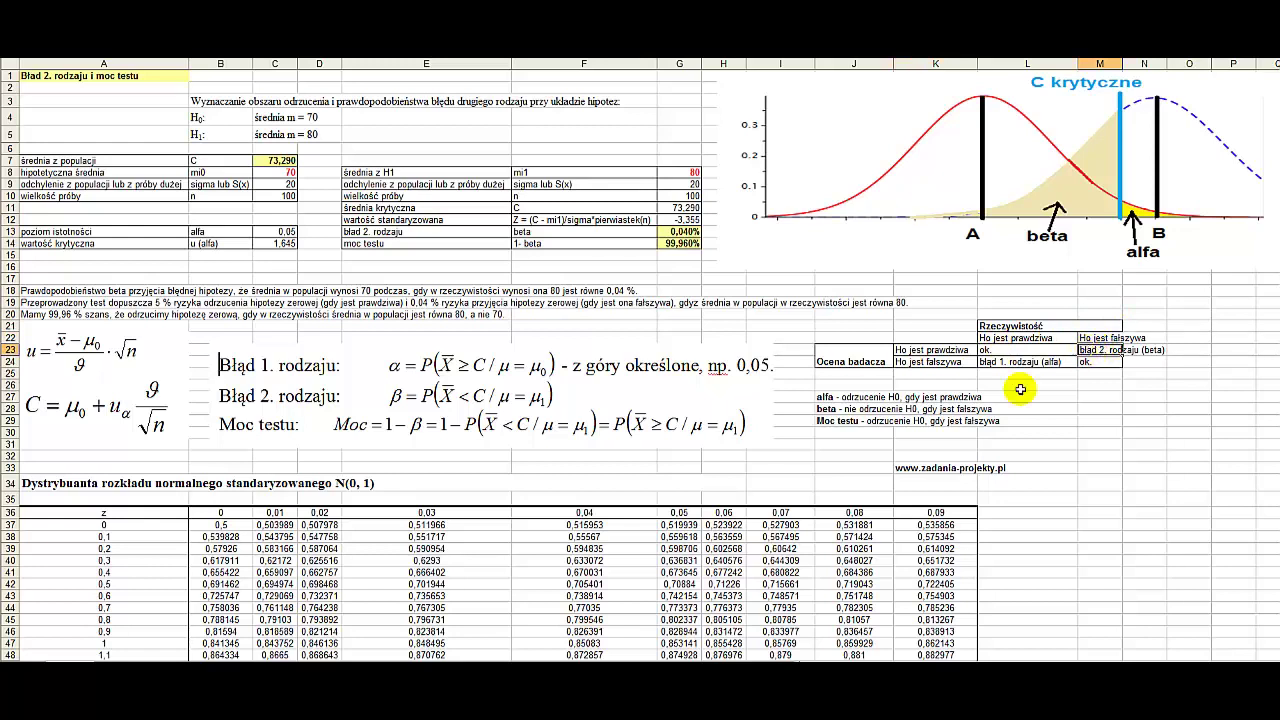
left_click(844, 422)
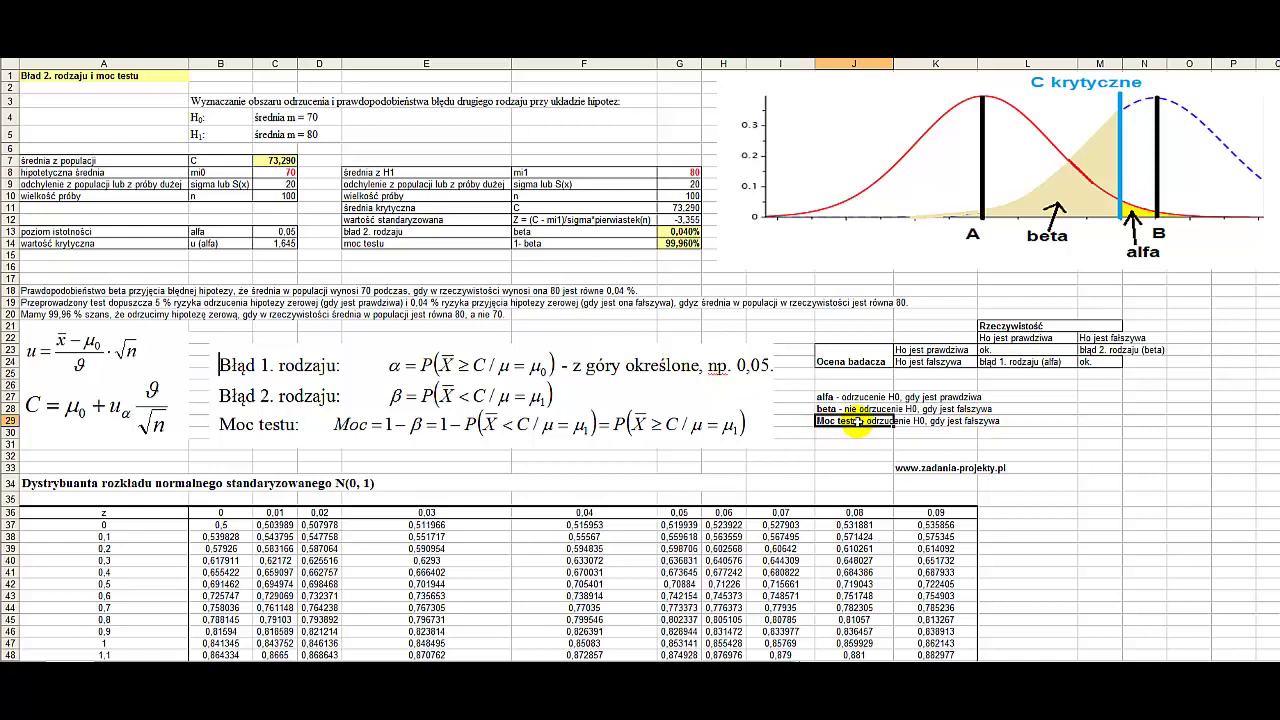
left_click(545, 241)
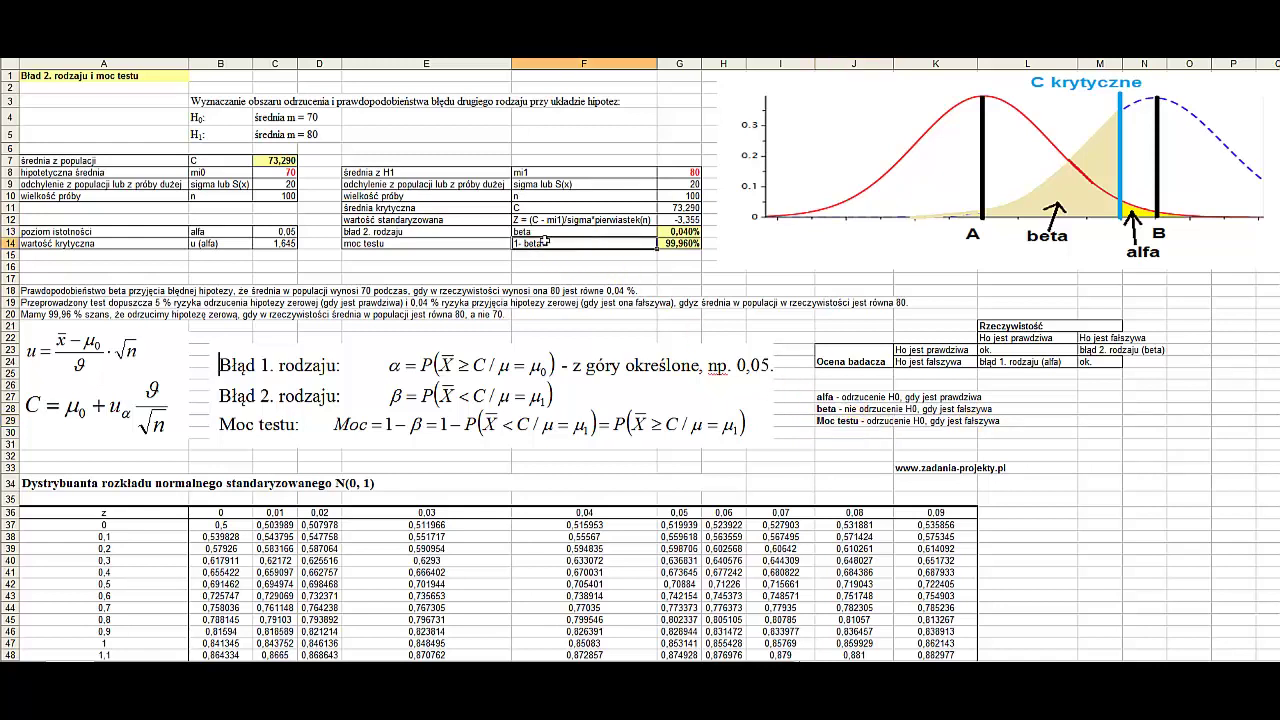
left_click(465, 241)
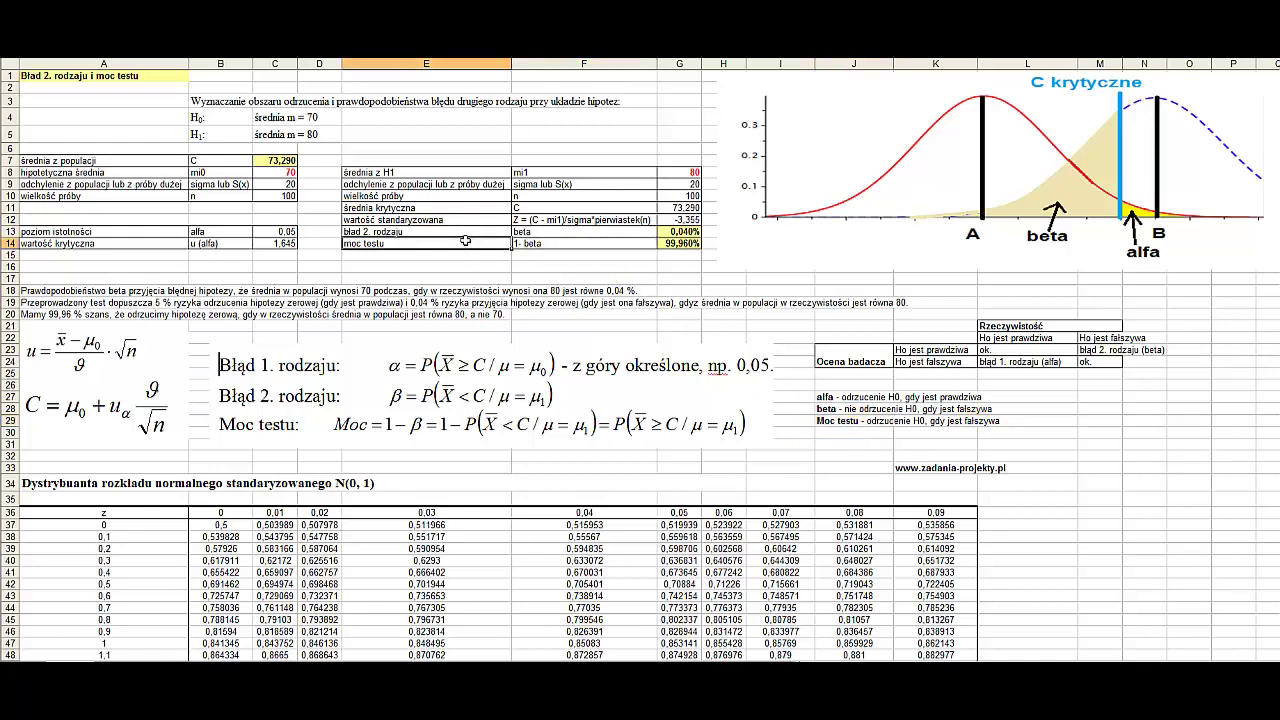
left_click(540, 232)
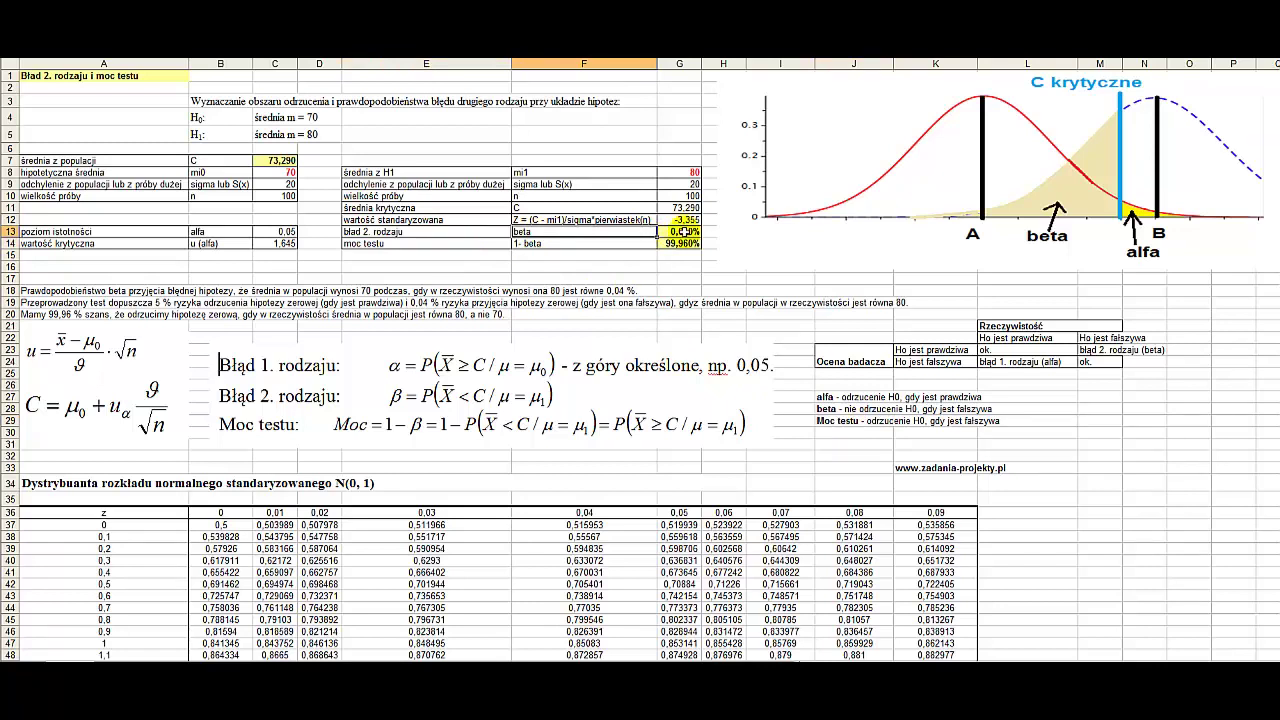
left_click(682, 232)
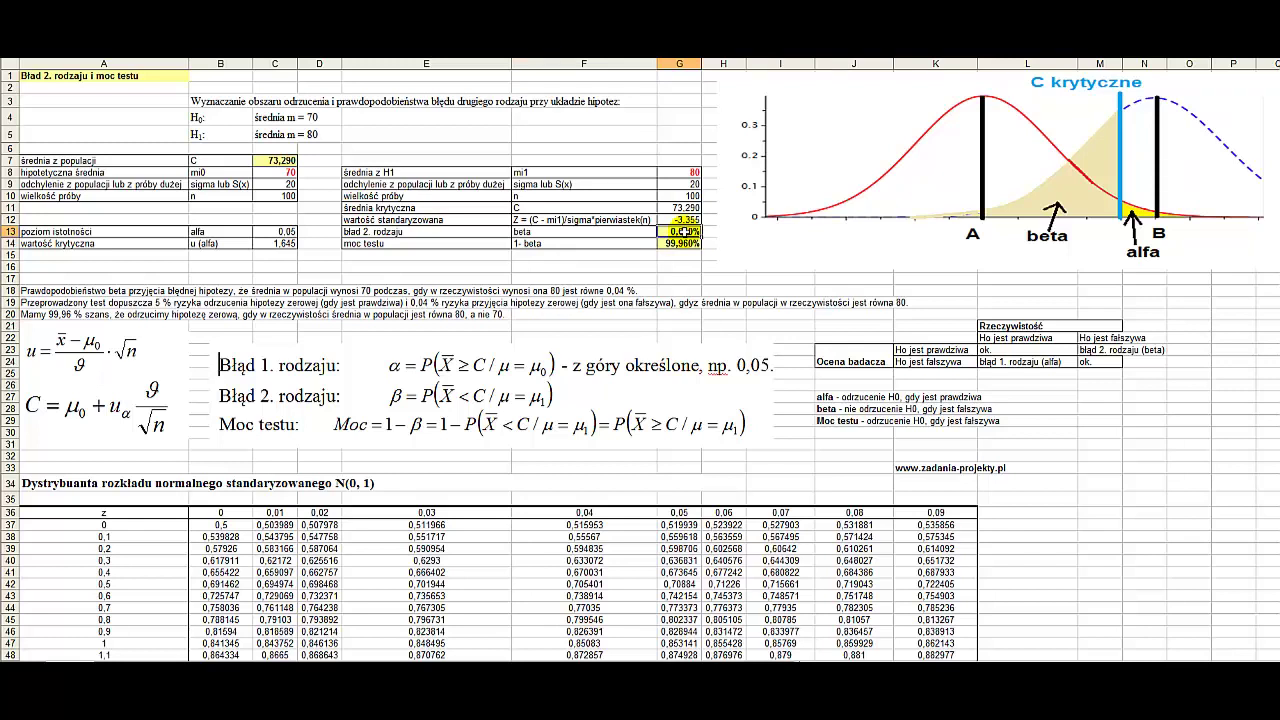
left_click(450, 244)
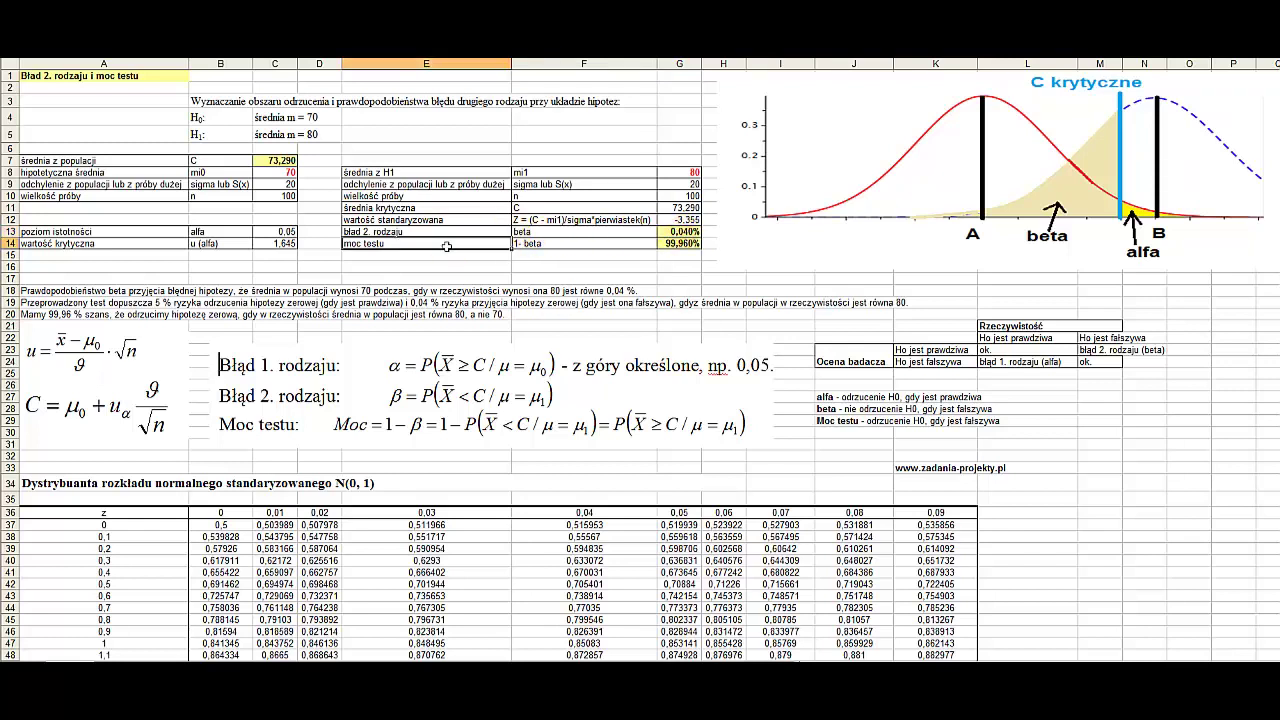
left_click(537, 246)
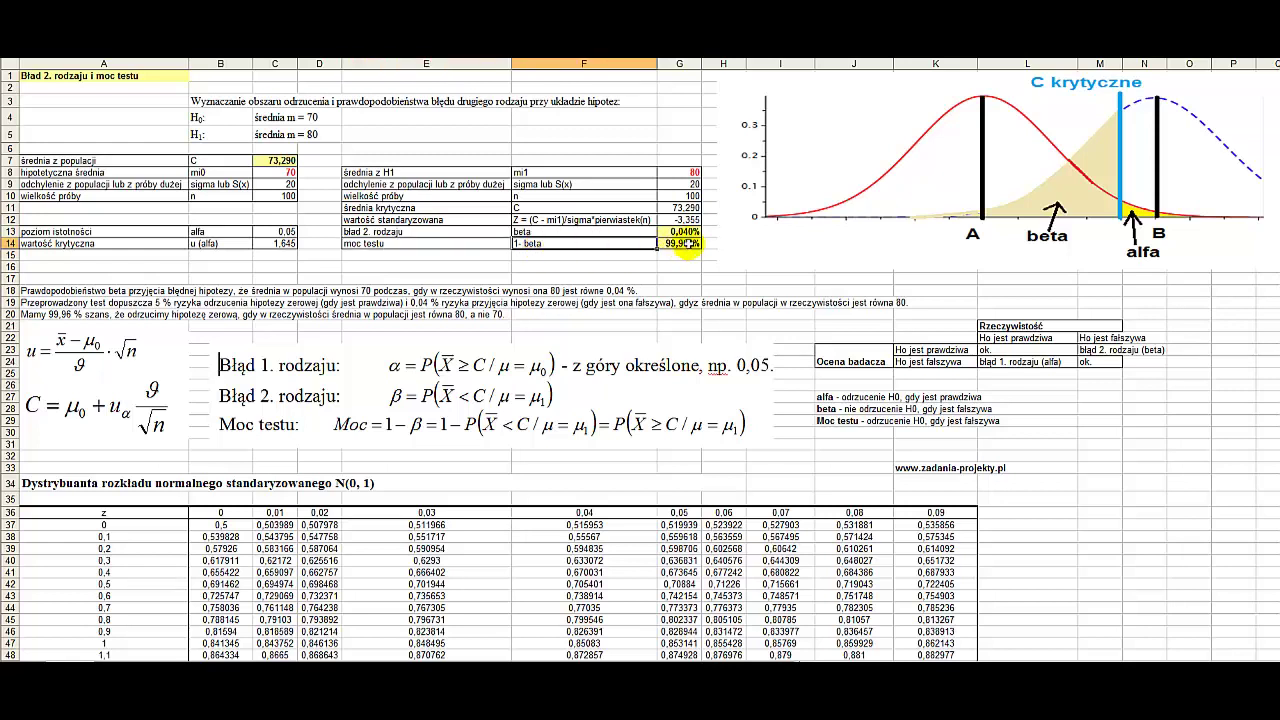
double_click(686, 244)
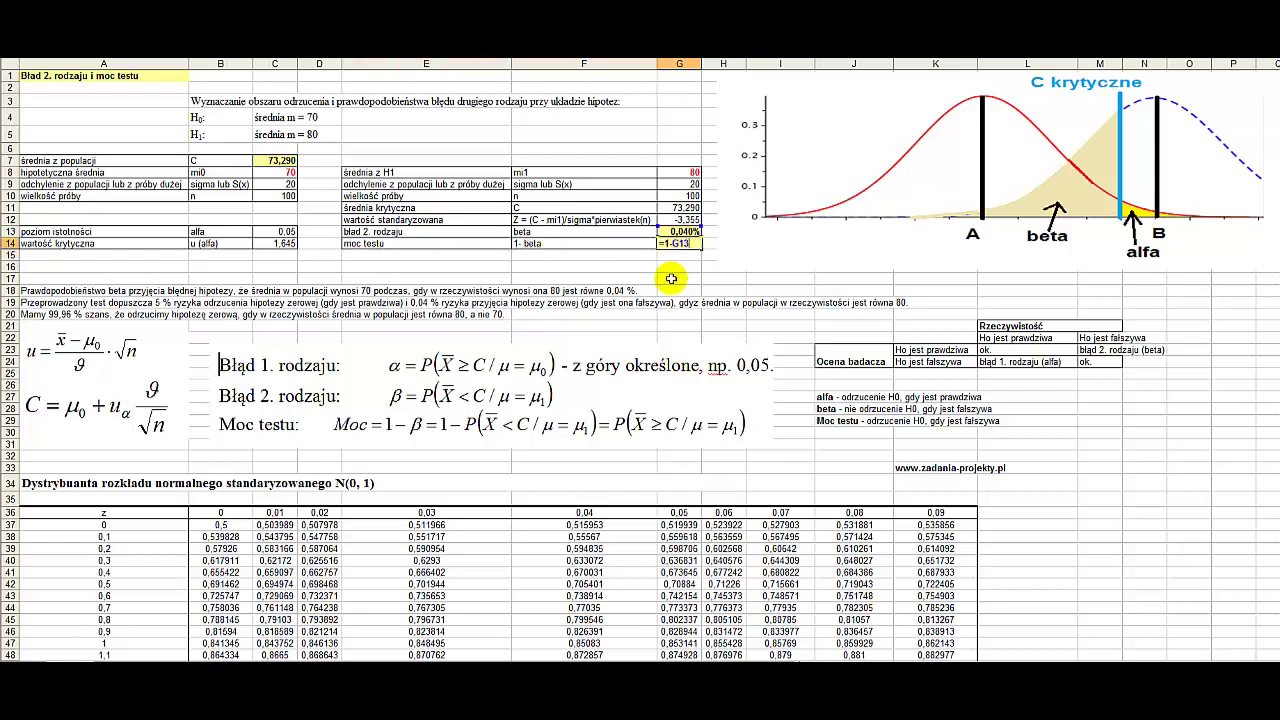
left_click(45, 314)
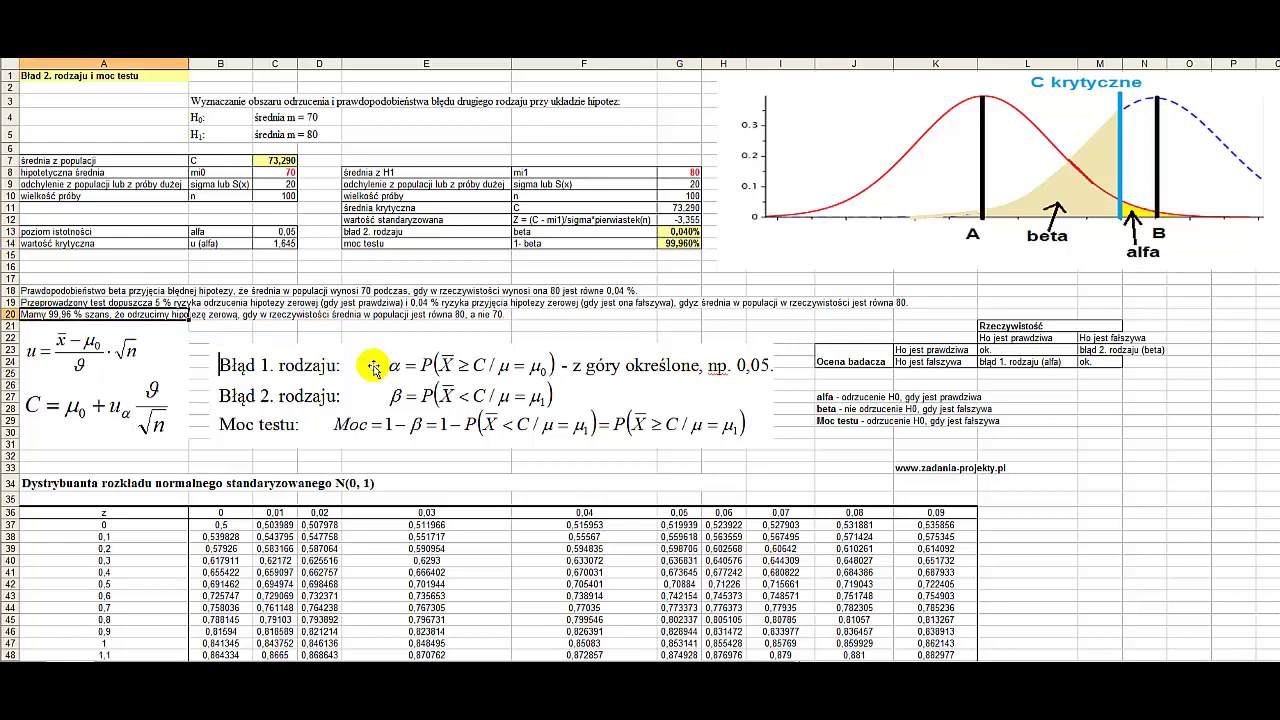